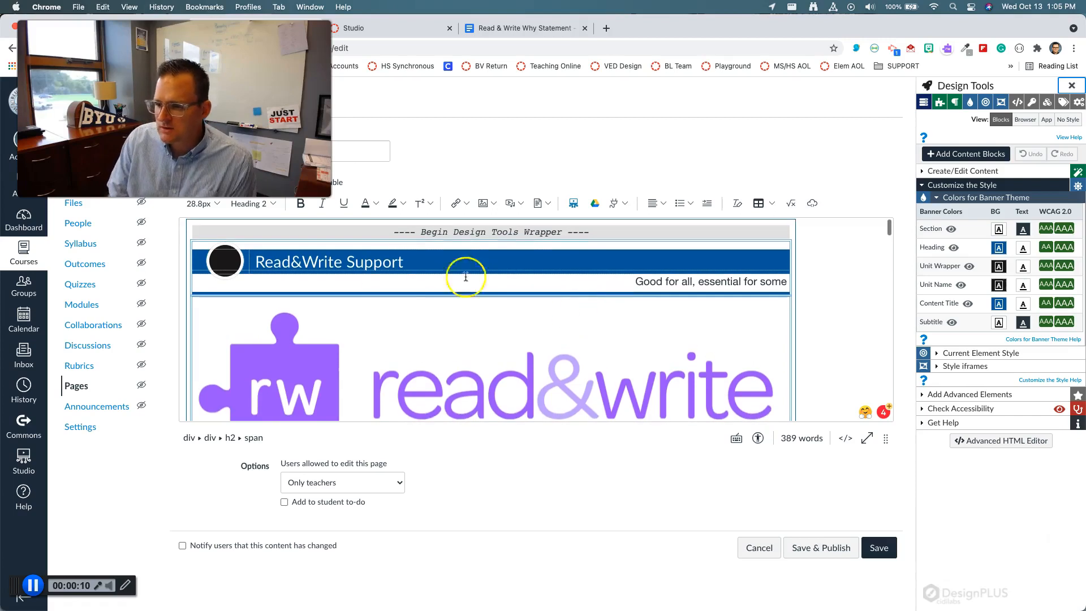
Step: Review the Read&Write Support page from its banner and logo through the Why Statement to the Objectives block
{"action": "double_click", "coordinate": [361, 262]}
{"action": "triple_click", "coordinate": [362, 263]}
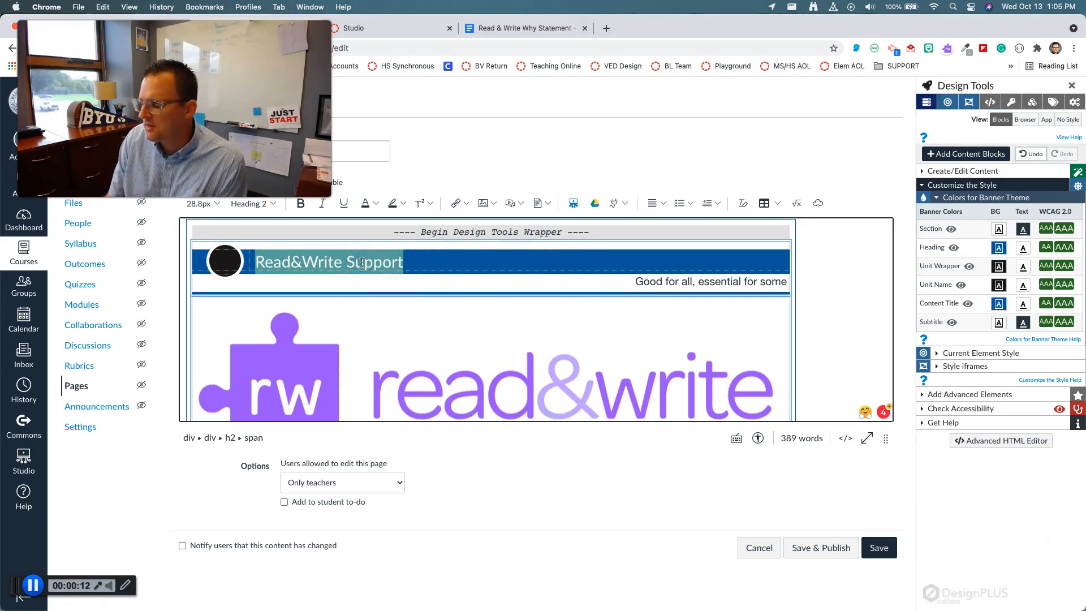
{"action": "left_click", "coordinate": [445, 269]}
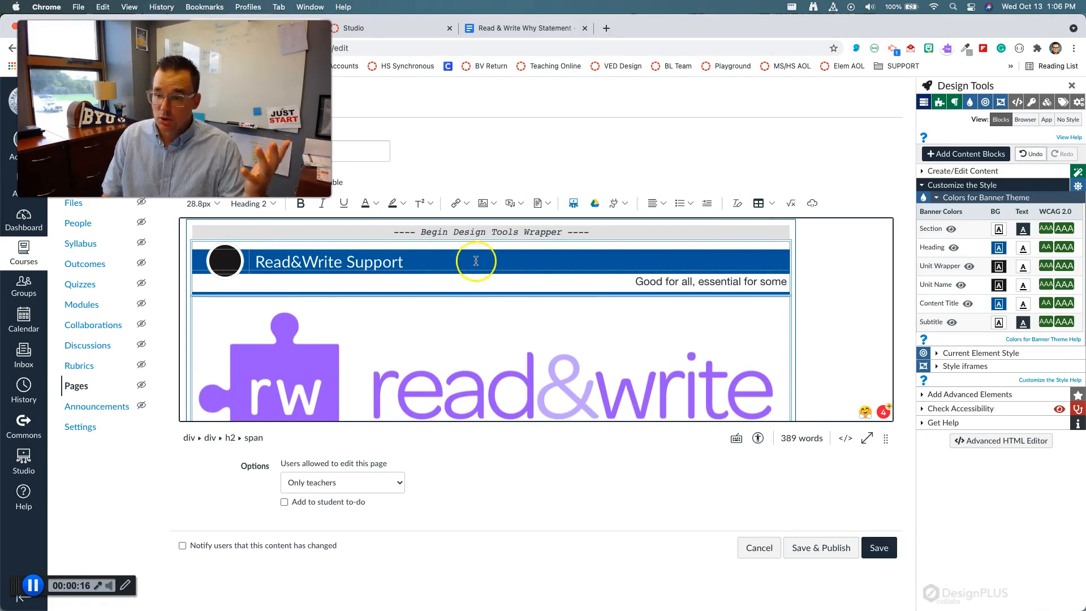
{"action": "scroll", "coordinate": [464, 294], "scroll_direction": "down", "scroll_amount": 2}
{"action": "scroll", "coordinate": [447, 357], "scroll_direction": "down", "scroll_amount": 6}
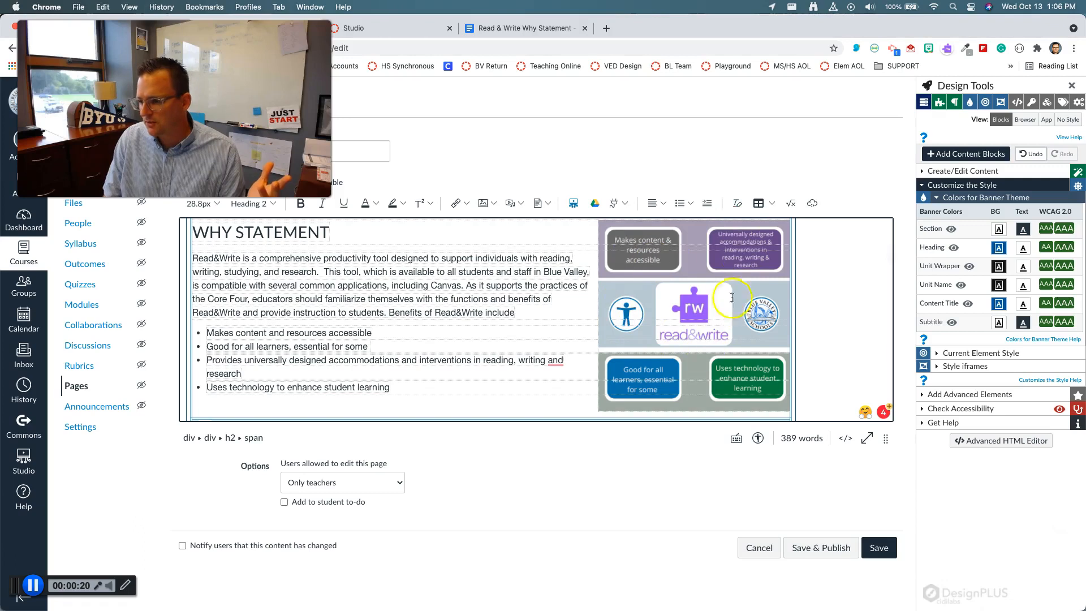
{"action": "scroll", "coordinate": [712, 300], "scroll_direction": "up", "scroll_amount": 2}
{"action": "scroll", "coordinate": [712, 300], "scroll_direction": "up", "scroll_amount": 6}
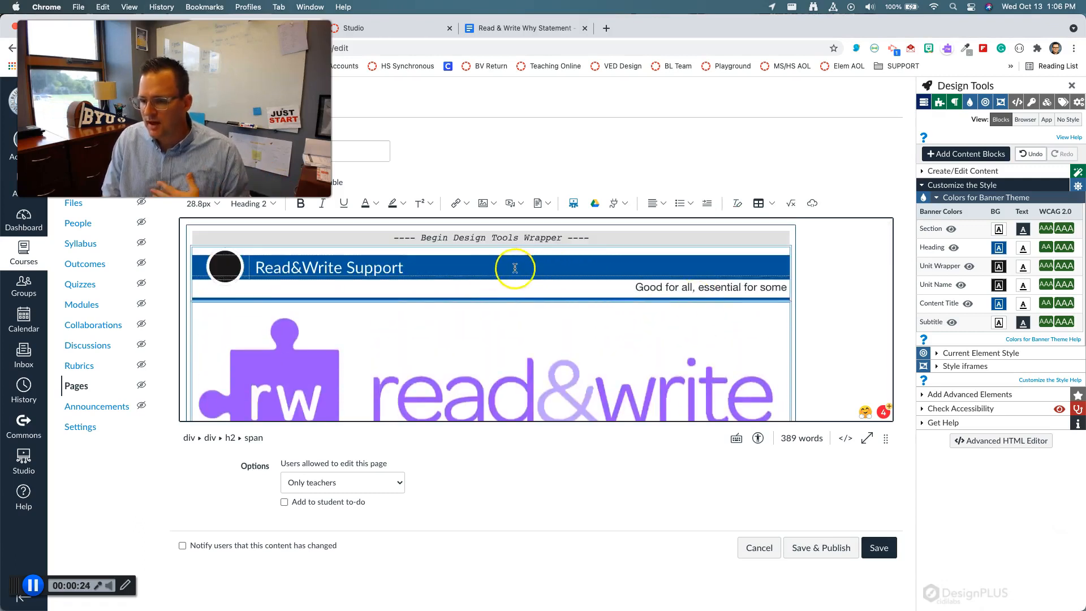
{"action": "scroll", "coordinate": [514, 271], "scroll_direction": "down", "scroll_amount": 2}
{"action": "scroll", "coordinate": [516, 275], "scroll_direction": "down", "scroll_amount": 10}
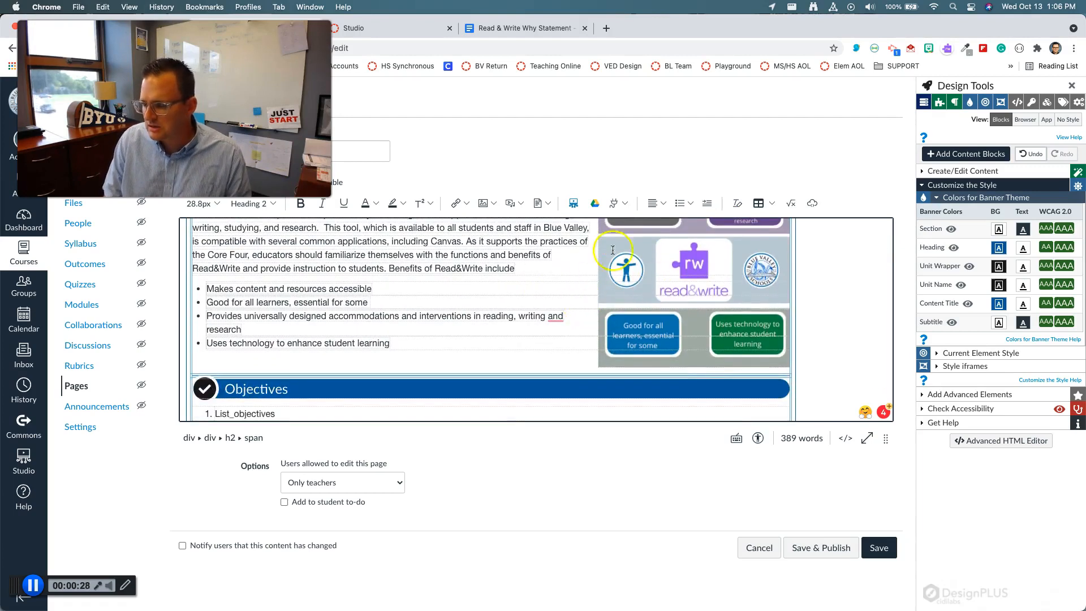
{"action": "scroll", "coordinate": [623, 303], "scroll_direction": "down", "scroll_amount": 3}
{"action": "scroll", "coordinate": [623, 302], "scroll_direction": "up", "scroll_amount": 13}
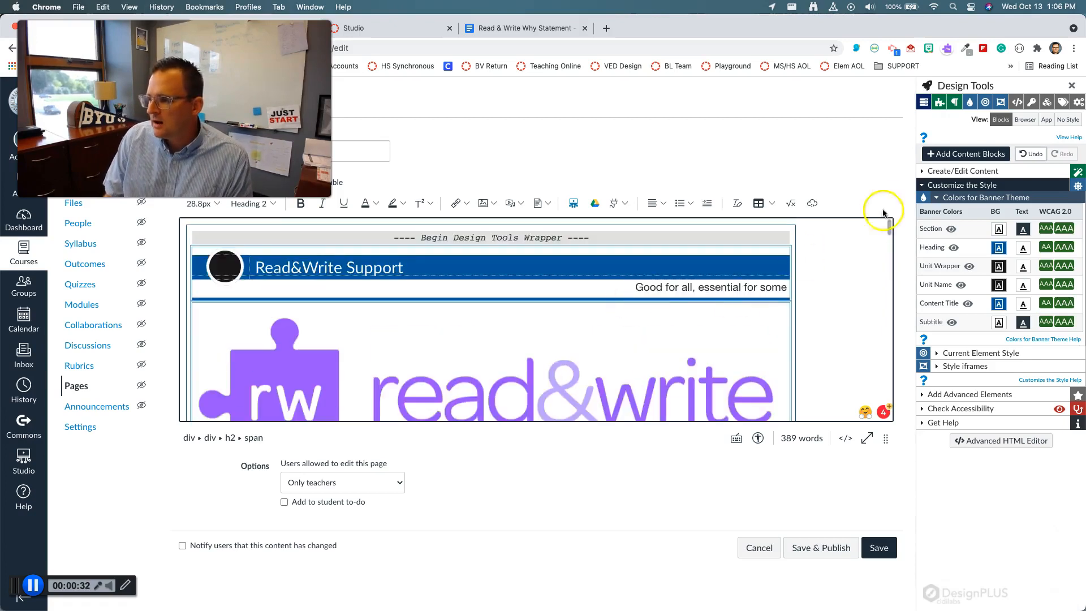
Step: Collapse the banner theme colors and open the advanced color settings for the Objectives heading's current element style
{"action": "left_click", "coordinate": [1068, 84]}
{"action": "left_click", "coordinate": [1066, 86]}
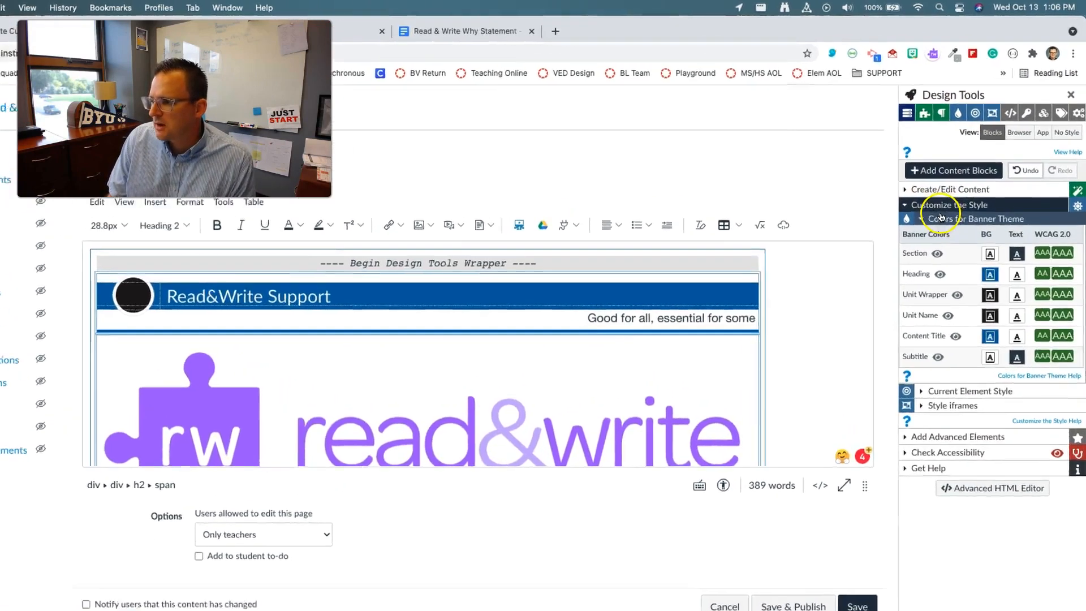
{"action": "left_click", "coordinate": [963, 198]}
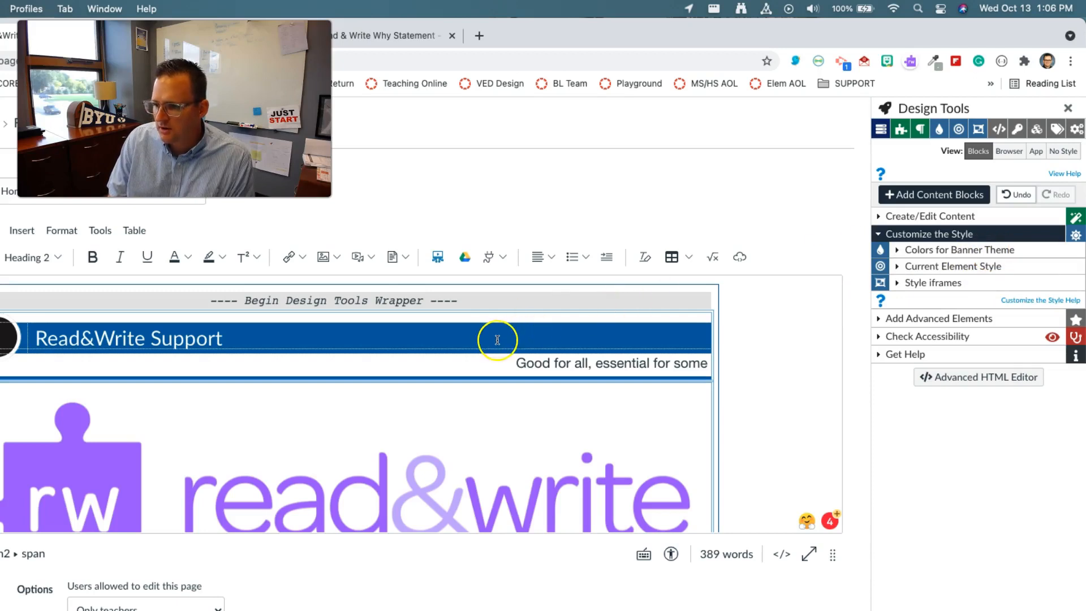
{"action": "scroll", "coordinate": [498, 341], "scroll_direction": "down", "scroll_amount": 1}
{"action": "scroll", "coordinate": [499, 341], "scroll_direction": "down", "scroll_amount": 10}
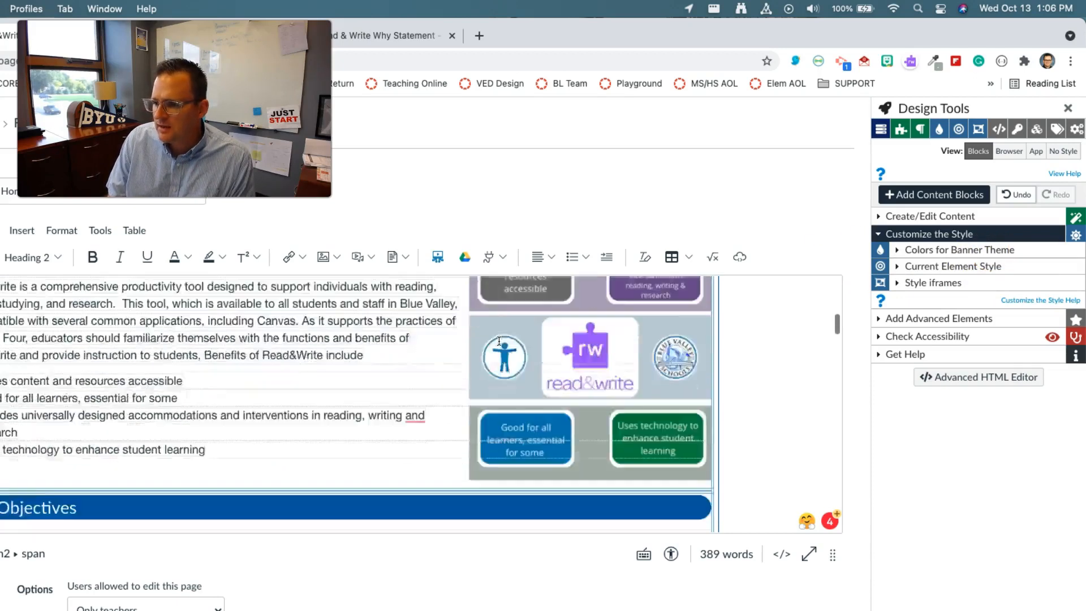
{"action": "left_click", "coordinate": [396, 353]}
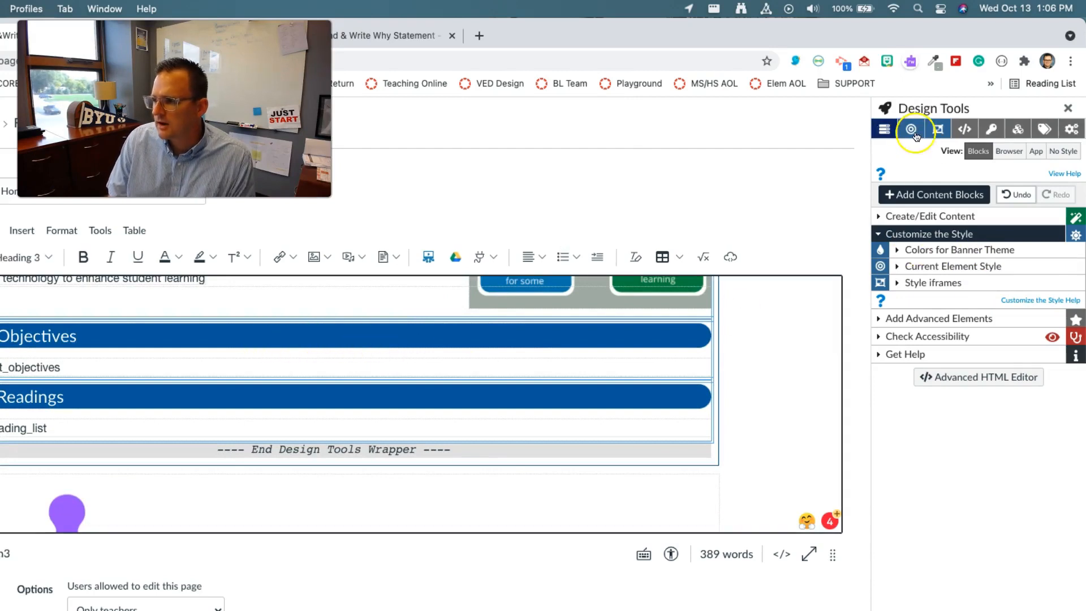
{"action": "left_click", "coordinate": [908, 265]}
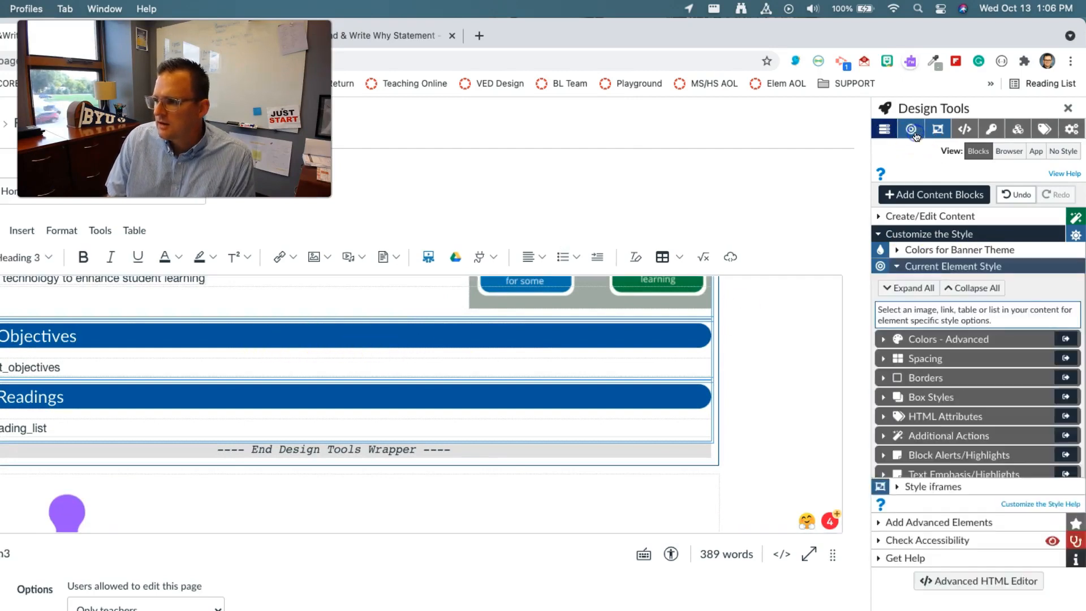
{"action": "left_click", "coordinate": [916, 339]}
{"action": "scroll", "coordinate": [911, 463], "scroll_direction": "down", "scroll_amount": 1}
{"action": "scroll", "coordinate": [911, 463], "scroll_direction": "down", "scroll_amount": 1}
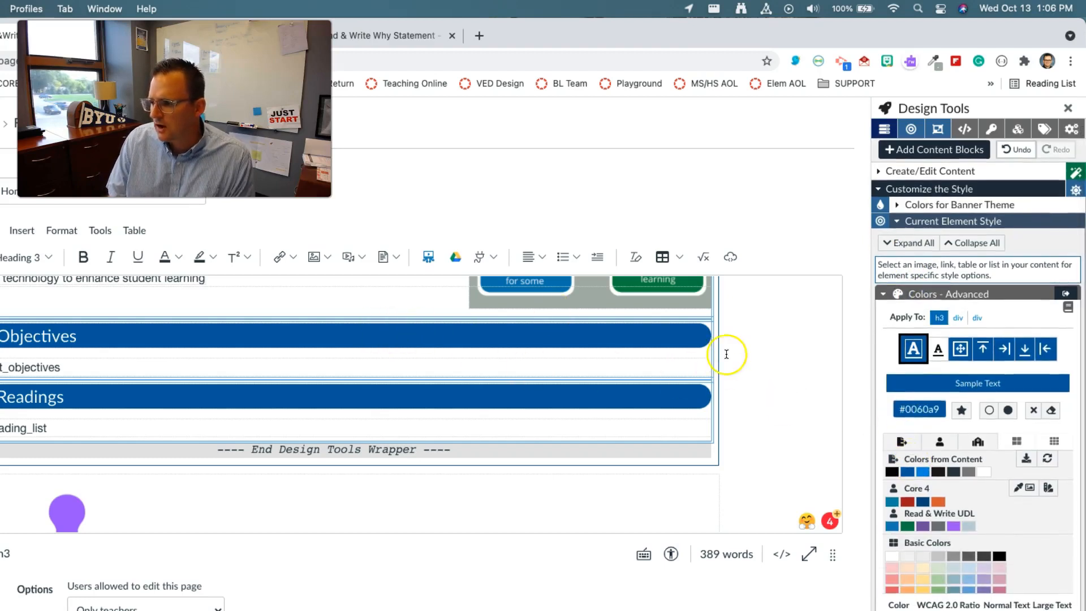
Step: Try gray #808080 and the Core 4 colors #d4642c, #044c84 and #1c8cac as the Objectives heading's background
{"action": "left_click", "coordinate": [489, 334]}
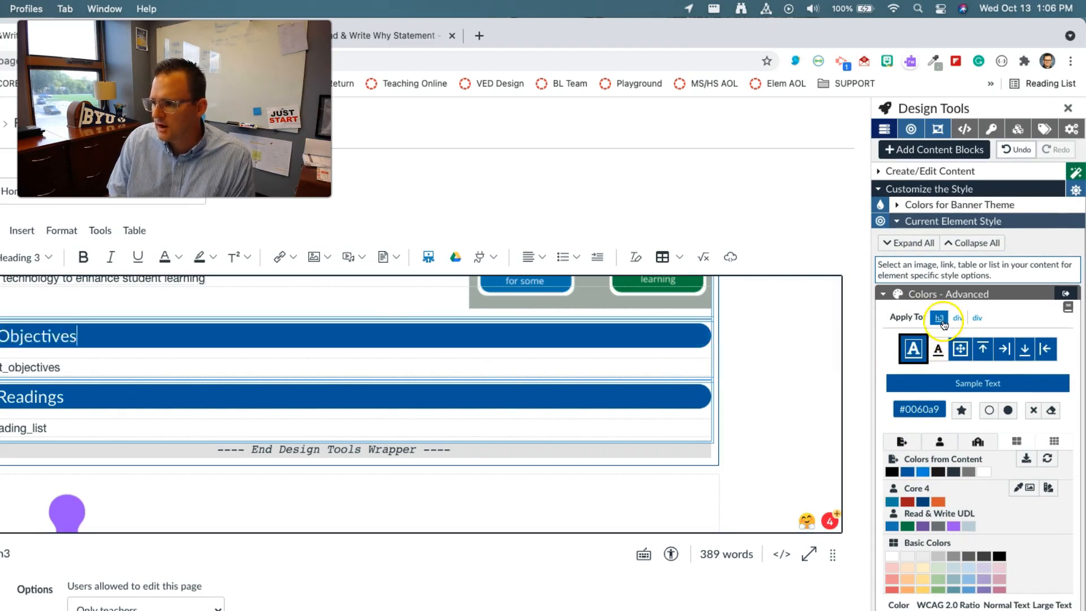
{"action": "left_click", "coordinate": [913, 418]}
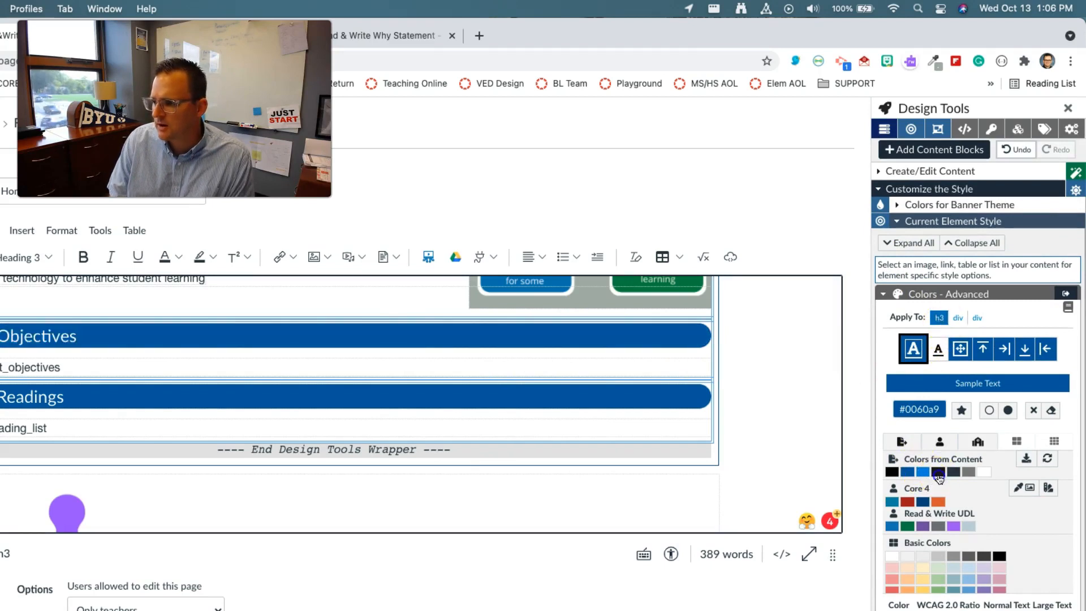
{"action": "left_click", "coordinate": [937, 472]}
{"action": "left_click", "coordinate": [963, 472]}
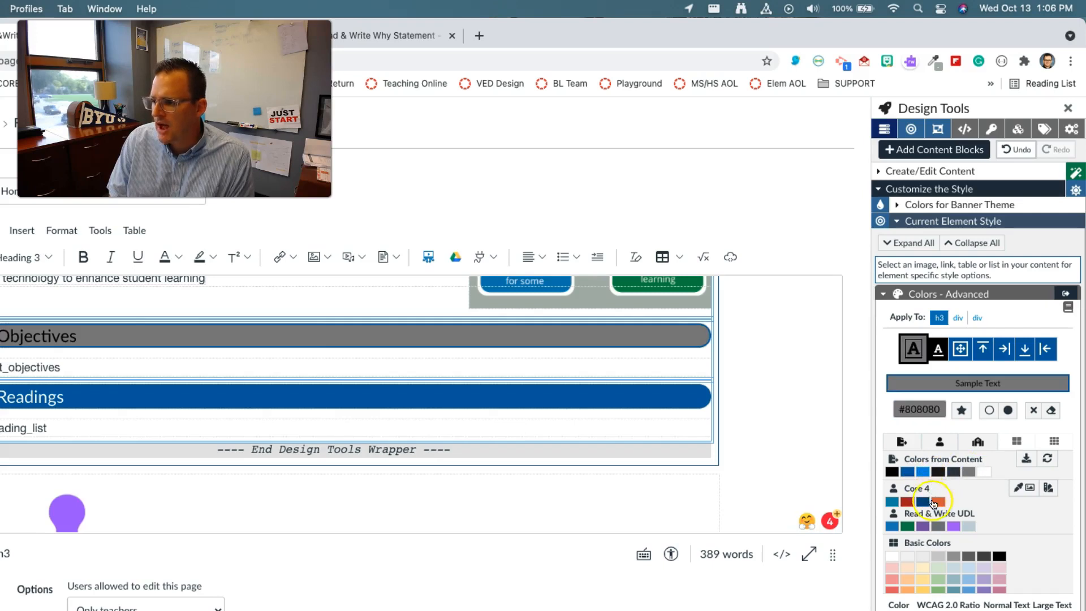
{"action": "left_click", "coordinate": [935, 502]}
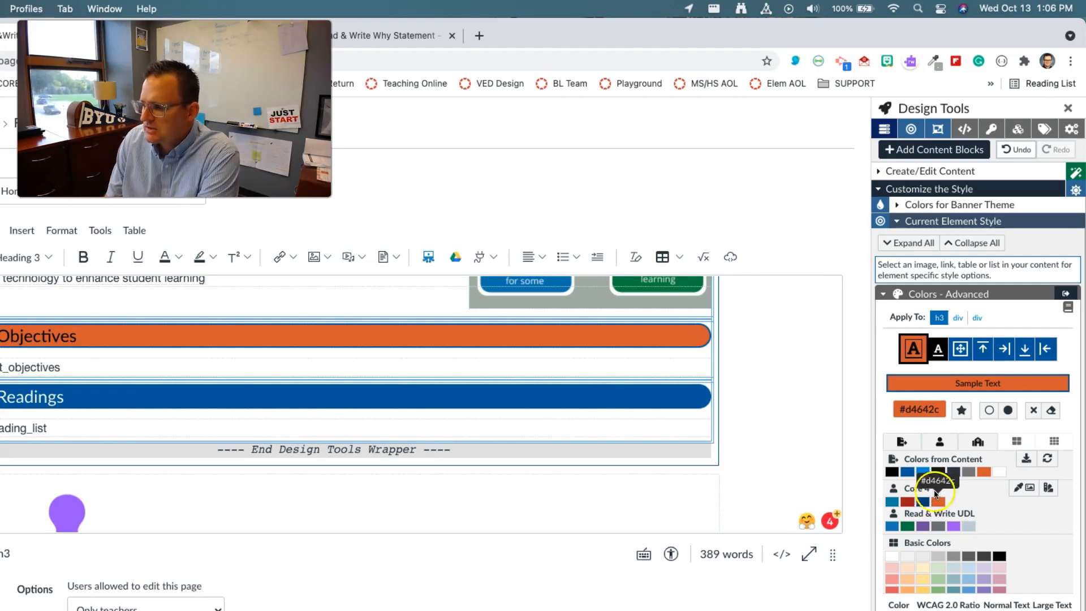
{"action": "left_click", "coordinate": [939, 445]}
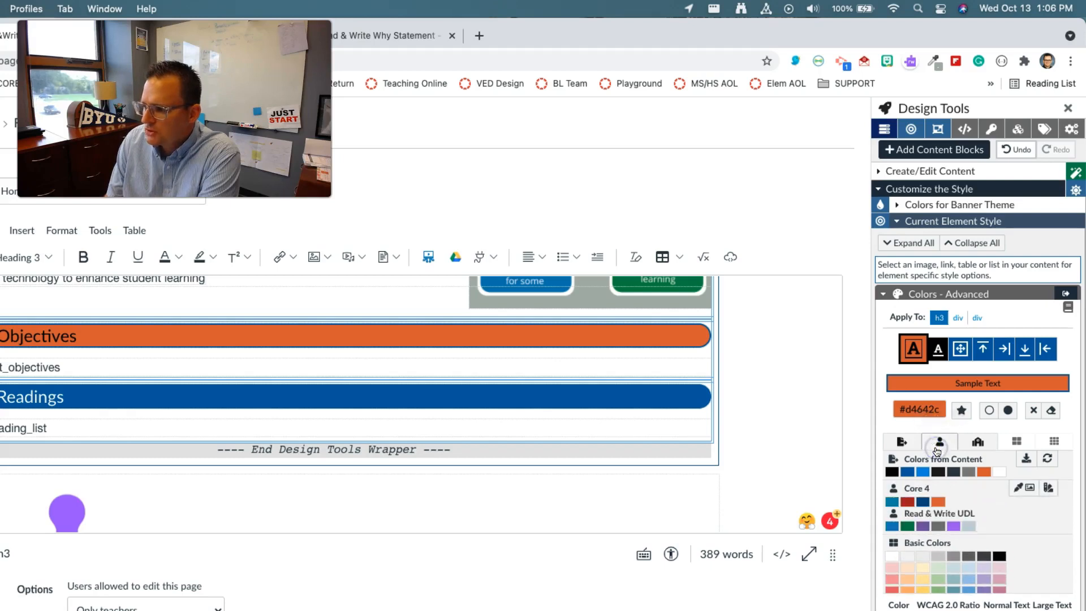
{"action": "left_click", "coordinate": [911, 502]}
{"action": "left_click", "coordinate": [923, 502]}
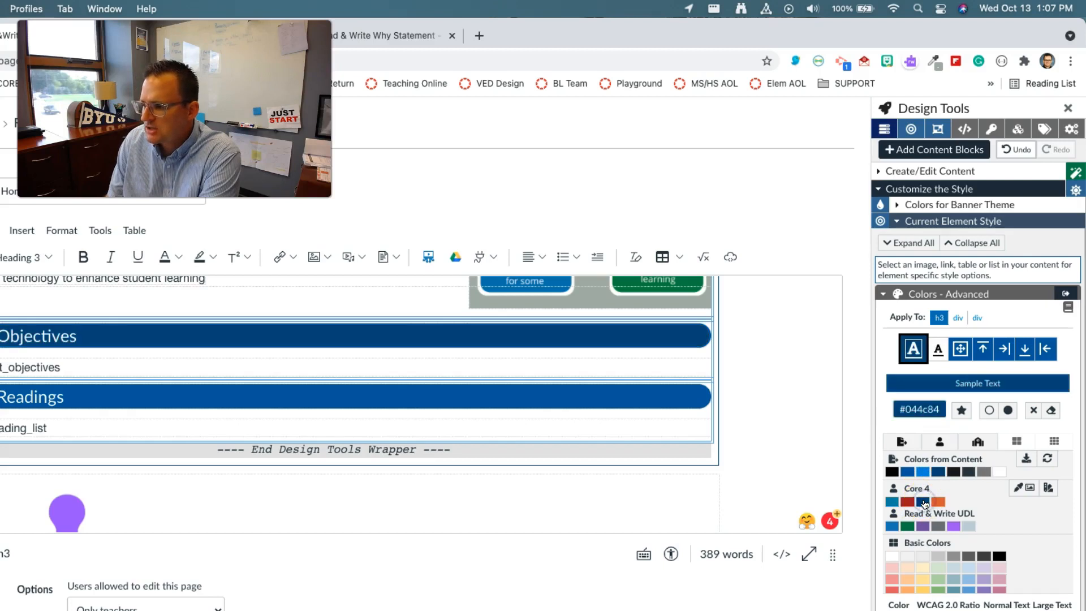
{"action": "left_click", "coordinate": [893, 501]}
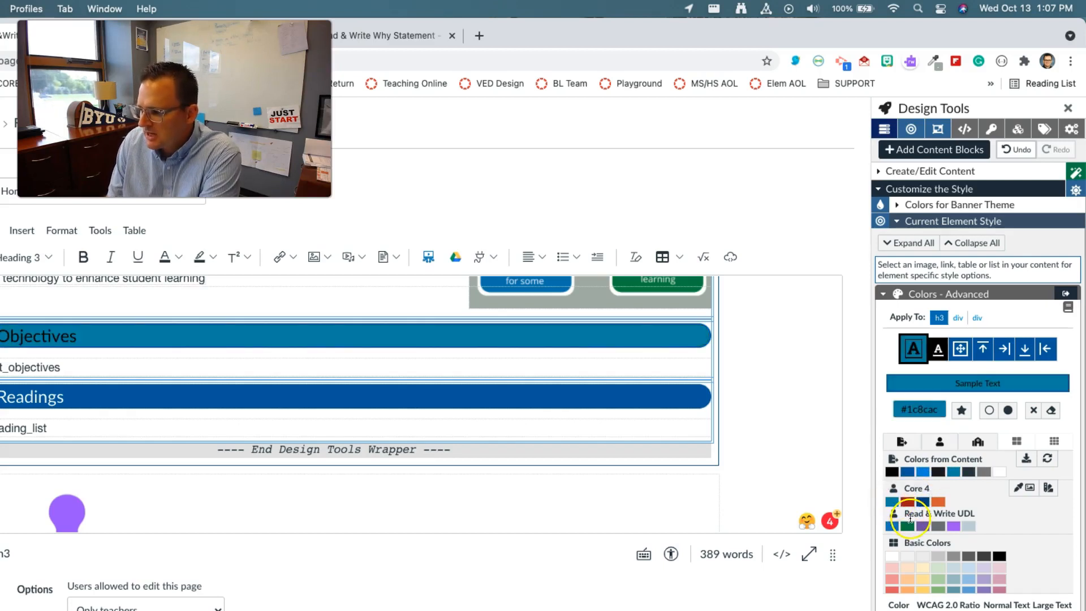
Step: Try purple #a45ffa from the Read & Write UDL palette on the Objectives heading and set its background to green #268445
{"action": "left_click_drag", "start_coordinate": [912, 517], "coordinate": [977, 520]}
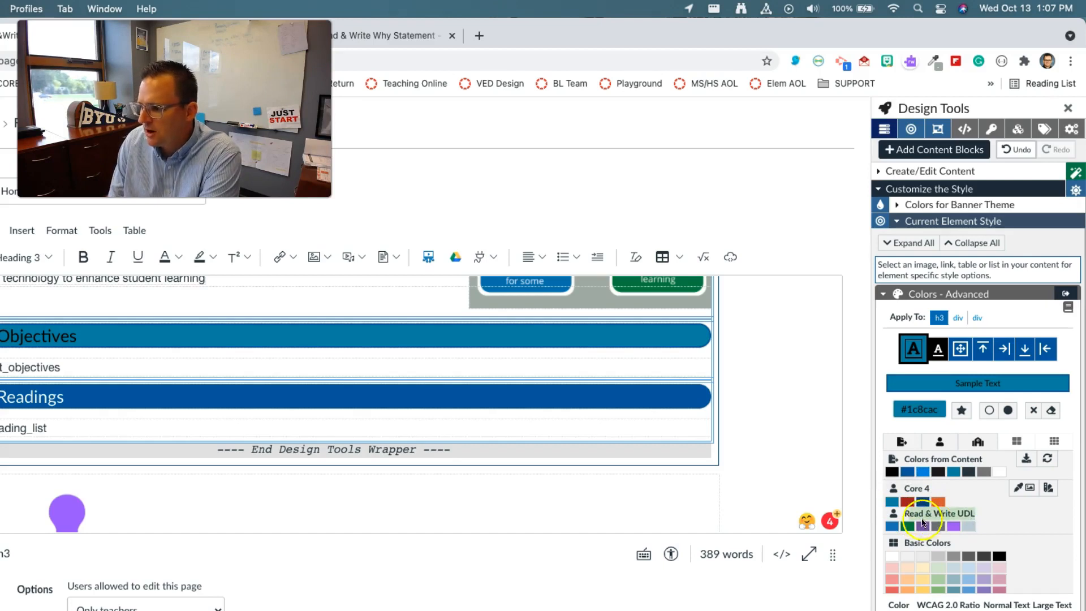
{"action": "scroll", "coordinate": [681, 368], "scroll_direction": "up", "scroll_amount": 10}
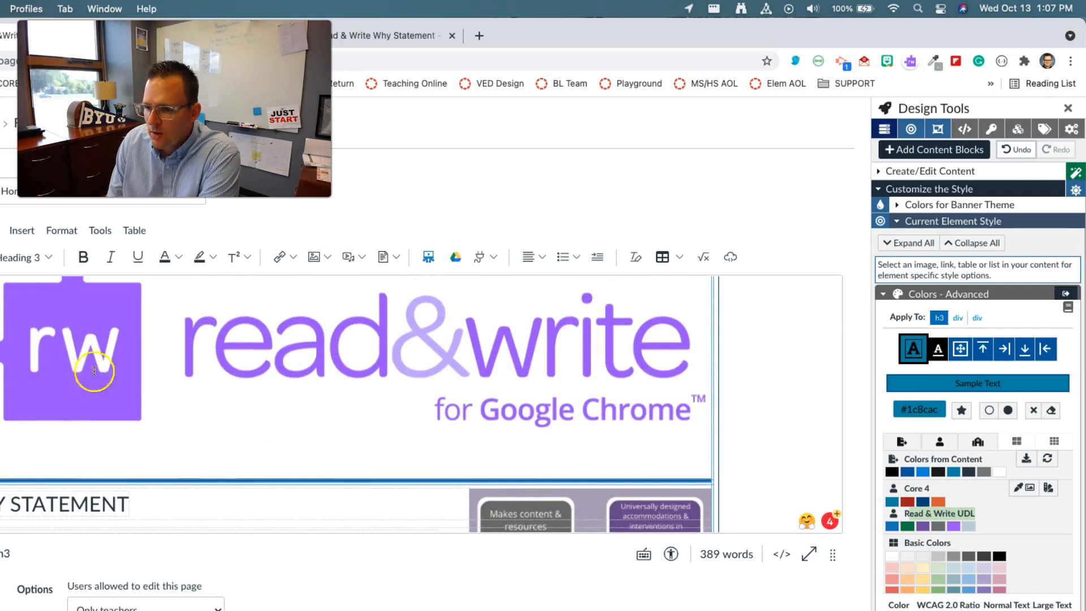
{"action": "scroll", "coordinate": [190, 380], "scroll_direction": "down", "scroll_amount": 2}
{"action": "scroll", "coordinate": [189, 380], "scroll_direction": "down", "scroll_amount": 5}
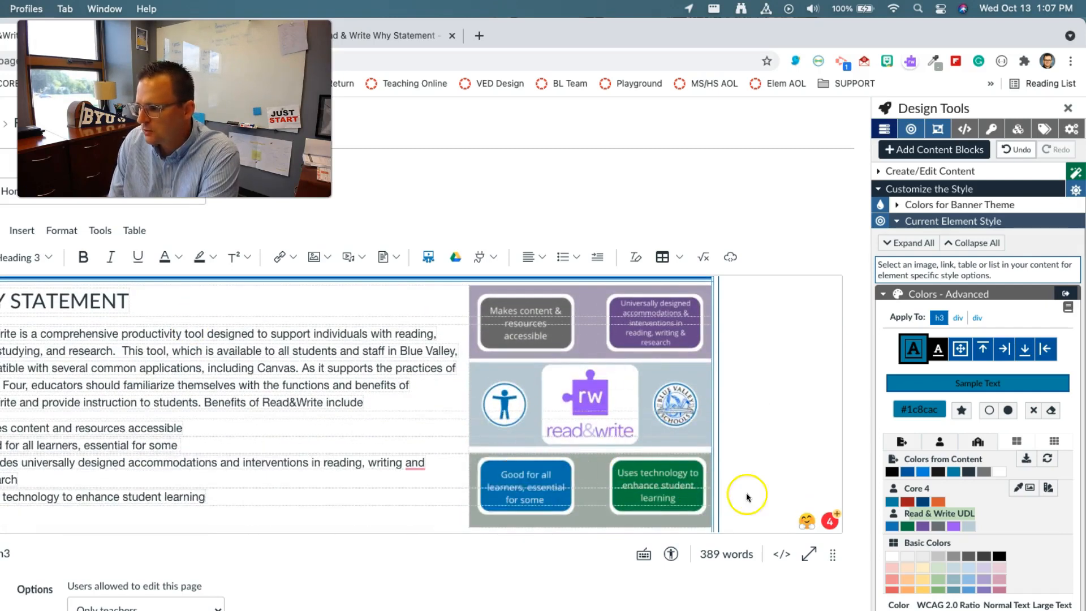
{"action": "left_click", "coordinate": [933, 511]}
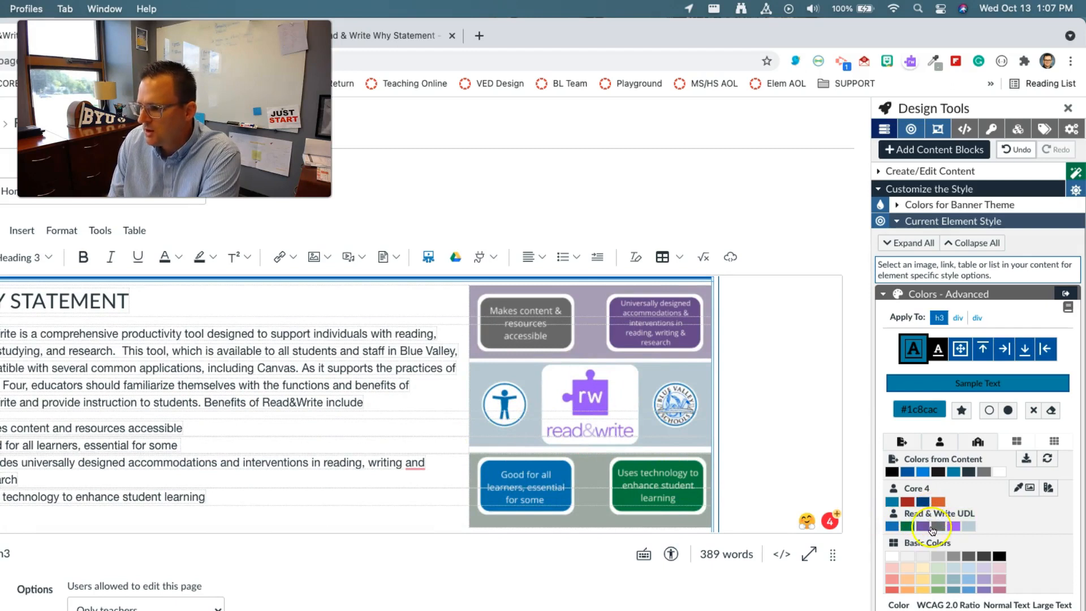
{"action": "scroll", "coordinate": [720, 429], "scroll_direction": "down", "scroll_amount": 5}
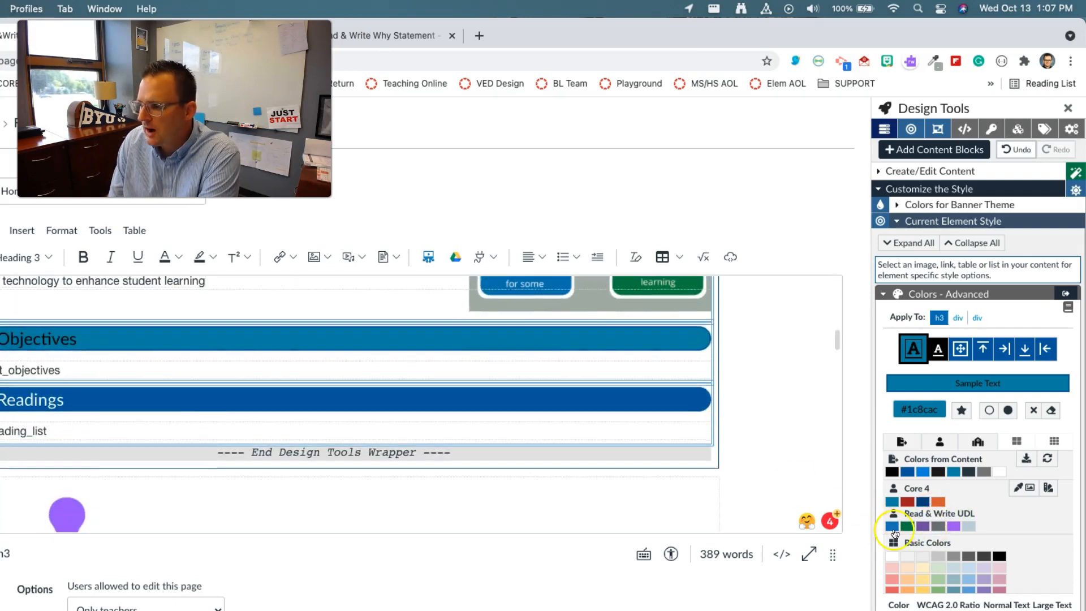
{"action": "left_click", "coordinate": [923, 526]}
{"action": "left_click", "coordinate": [938, 527]}
{"action": "left_click", "coordinate": [954, 527]}
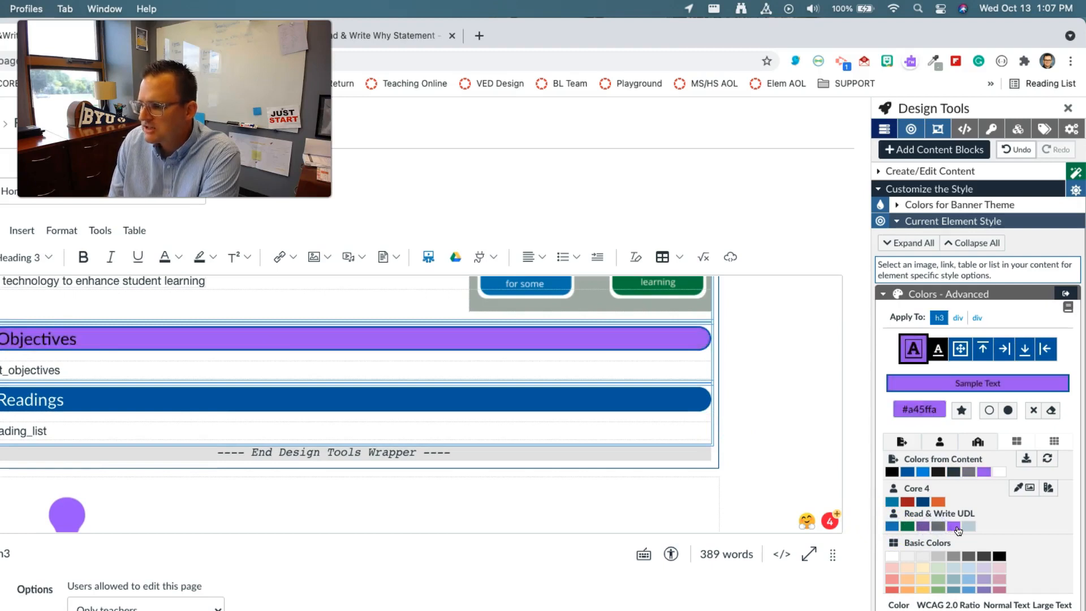
{"action": "left_click", "coordinate": [939, 527]}
{"action": "left_click", "coordinate": [913, 525]}
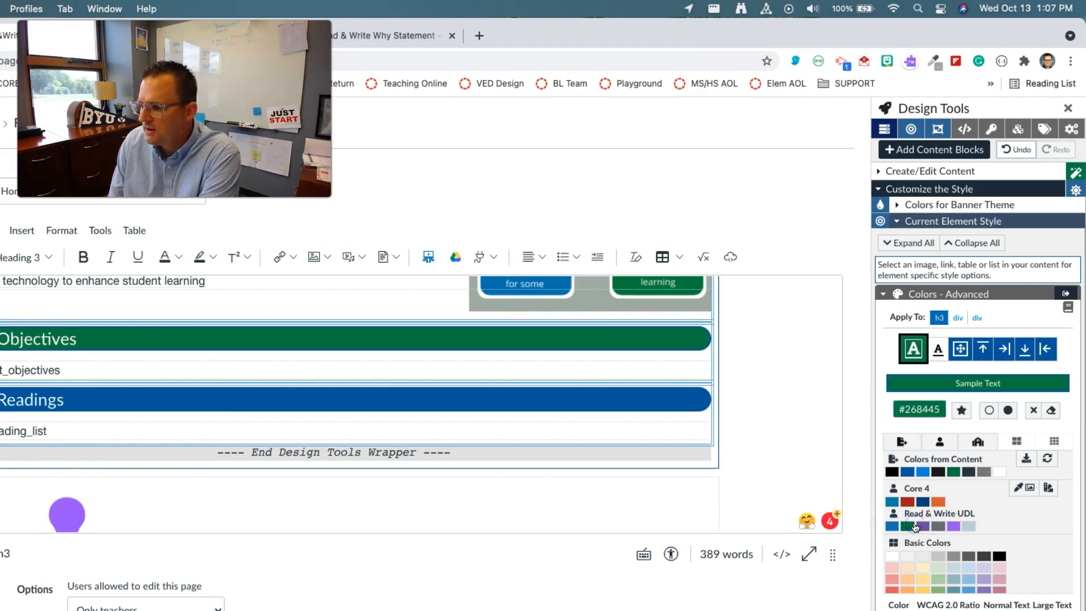
Step: Load UDL LOGO 1.png into the Colors from Image tool
{"action": "scroll", "coordinate": [739, 408], "scroll_direction": "up", "scroll_amount": 3}
{"action": "scroll", "coordinate": [734, 362], "scroll_direction": "up", "scroll_amount": 3}
{"action": "left_click", "coordinate": [957, 467]}
{"action": "left_click", "coordinate": [943, 441]}
{"action": "left_click", "coordinate": [943, 441]}
{"action": "left_click", "coordinate": [943, 442]}
{"action": "left_click", "coordinate": [943, 442]}
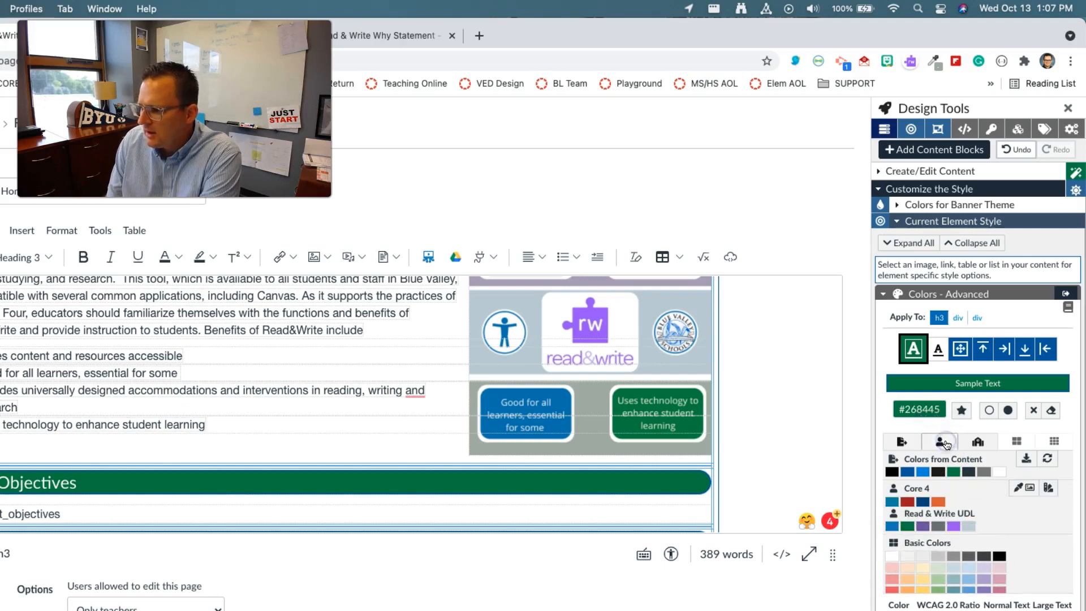
{"action": "left_click", "coordinate": [1025, 489]}
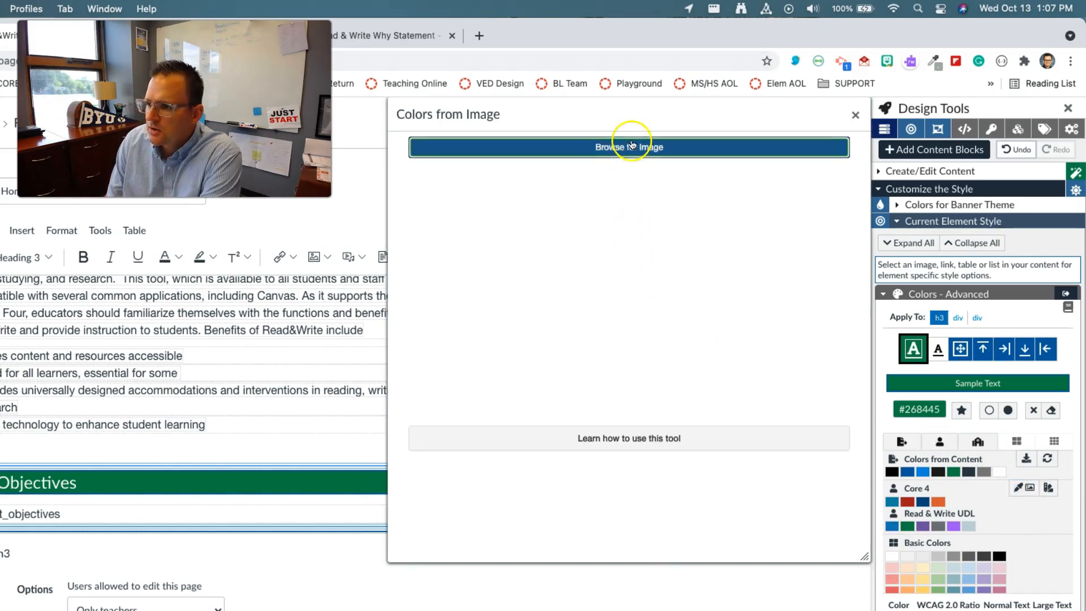
{"action": "left_click", "coordinate": [632, 145]}
{"action": "left_click", "coordinate": [280, 202]}
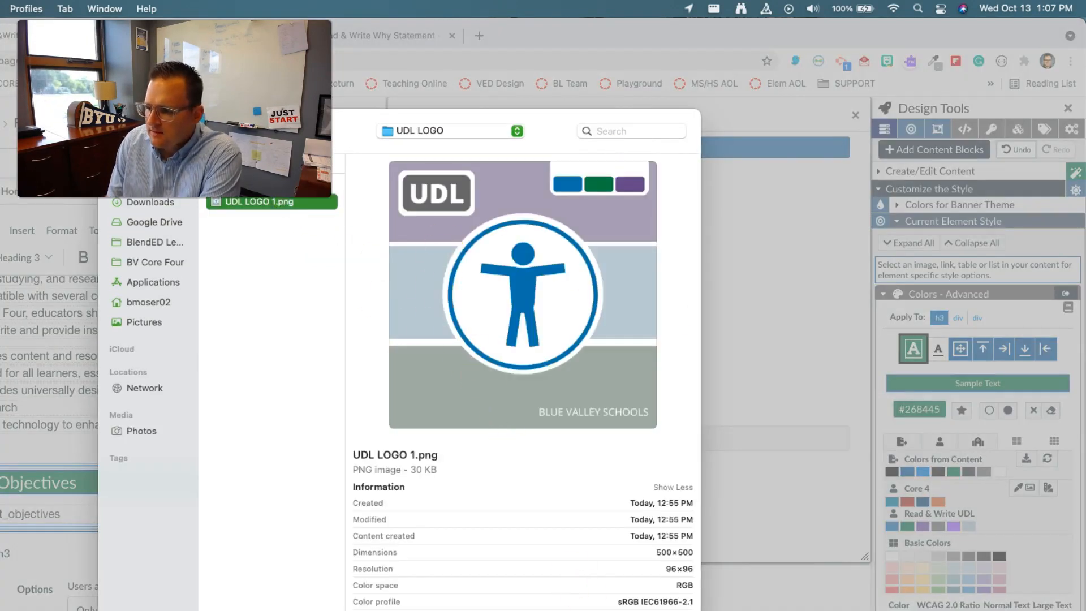
{"action": "key", "text": "Return"}
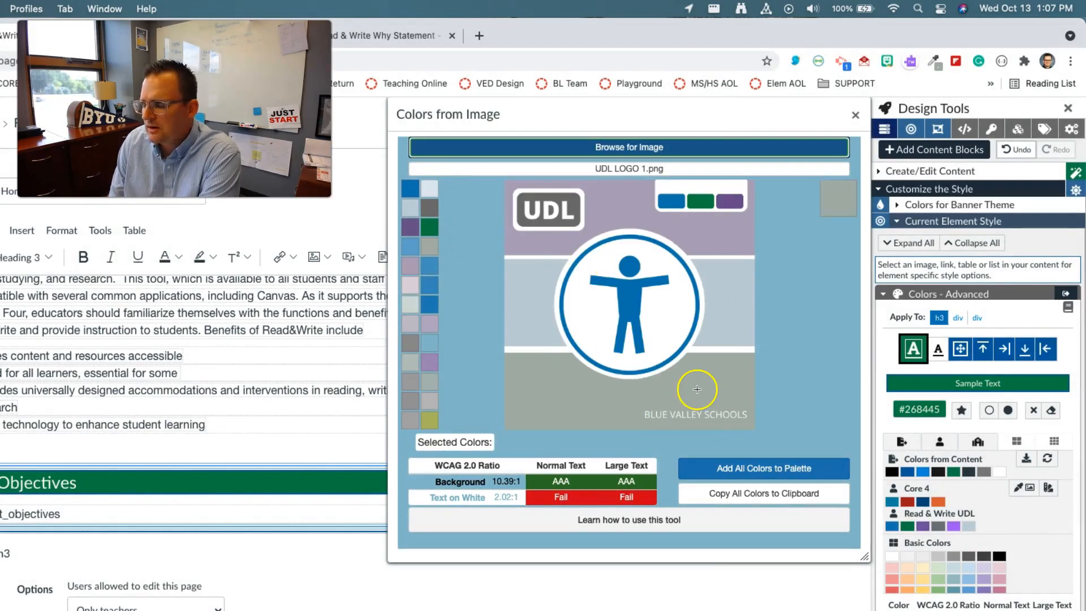
Step: Select seven logo colors (pale gray, two blues, mauve, green, dark gray and olive) and add them to the palette
{"action": "left_click", "coordinate": [419, 210]}
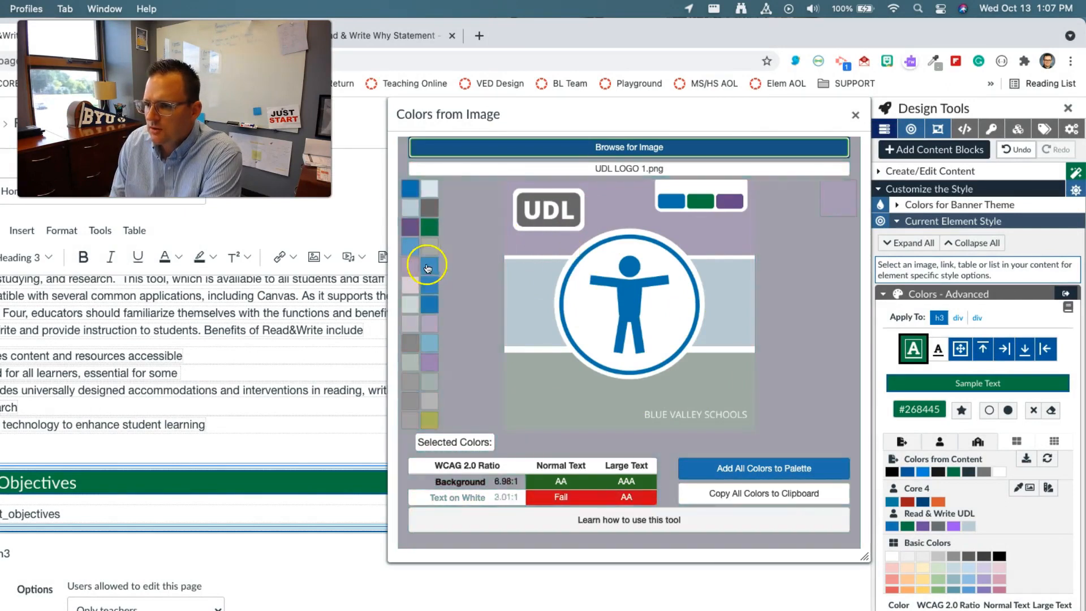
{"action": "left_click", "coordinate": [412, 300]}
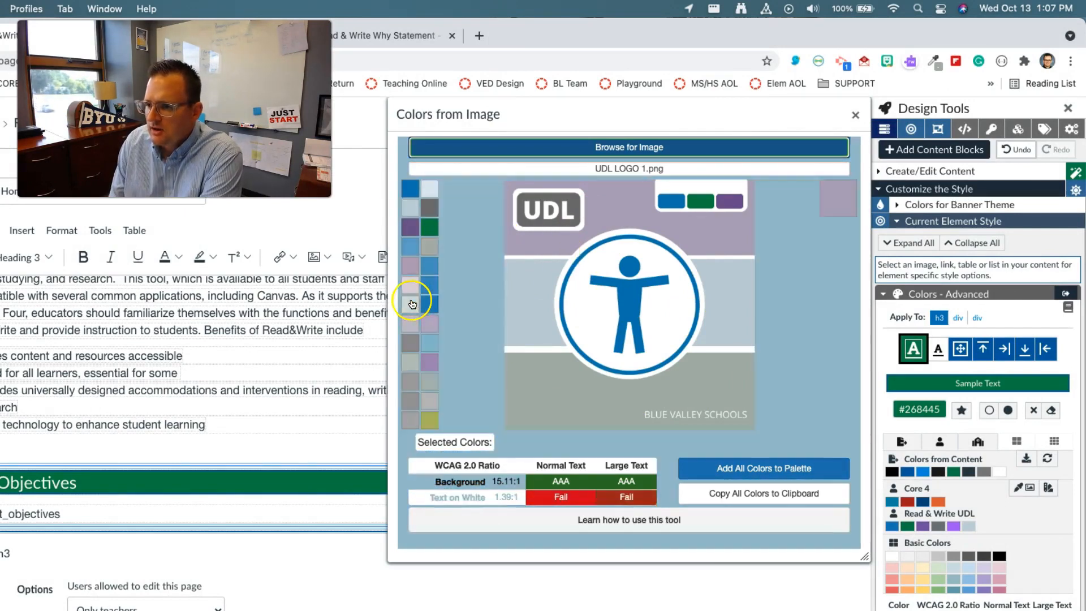
{"action": "left_click", "coordinate": [429, 284]}
{"action": "left_click", "coordinate": [410, 265]}
{"action": "left_click", "coordinate": [428, 229]}
{"action": "left_click", "coordinate": [430, 207]}
{"action": "left_click", "coordinate": [411, 189]}
{"action": "left_click", "coordinate": [431, 189]}
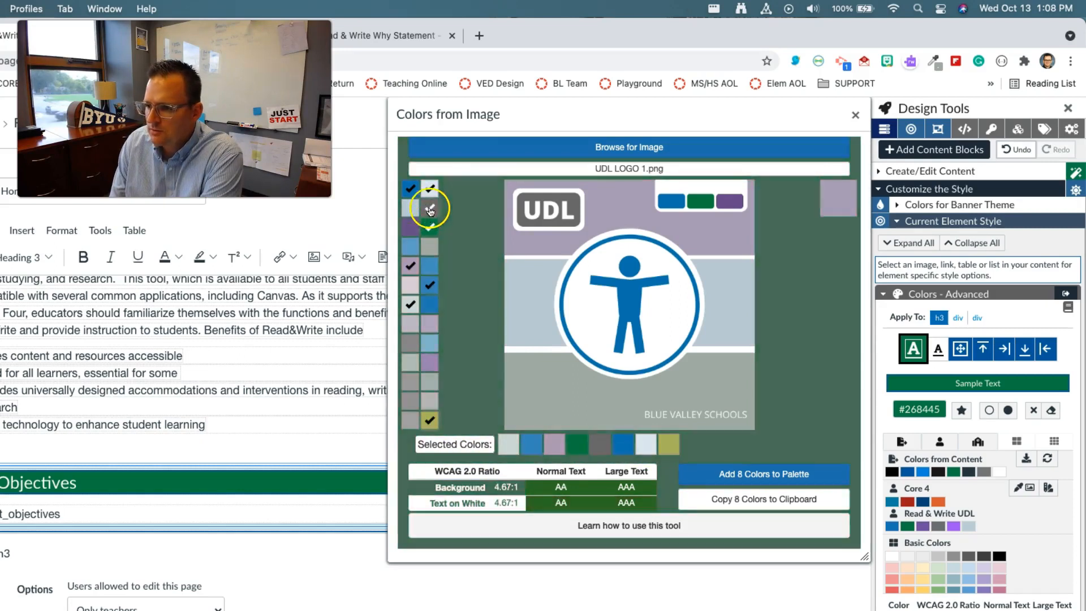
{"action": "left_click", "coordinate": [430, 188]}
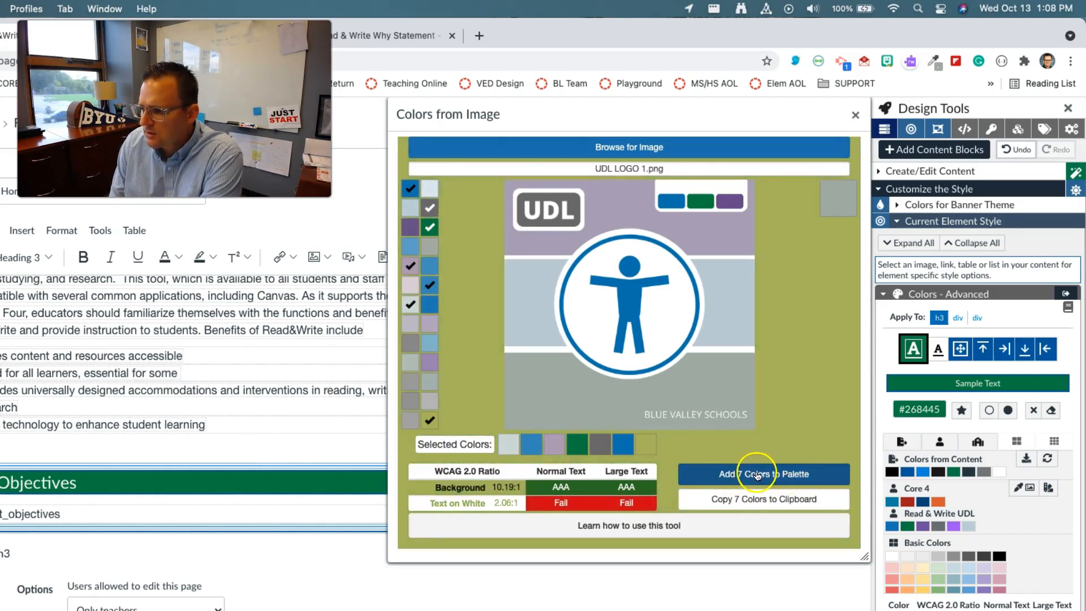
{"action": "left_click", "coordinate": [780, 473]}
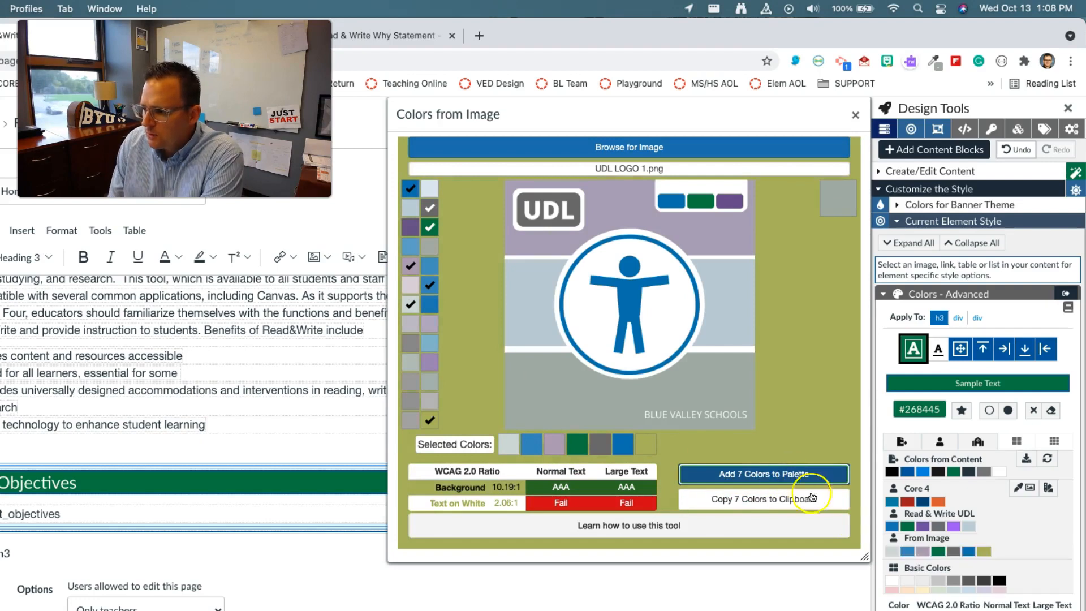
Step: Close the Colors from Image tool and set the Objectives heading's background to gray #747474 from the From Image palette
{"action": "scroll", "coordinate": [933, 534], "scroll_direction": "down", "scroll_amount": 2}
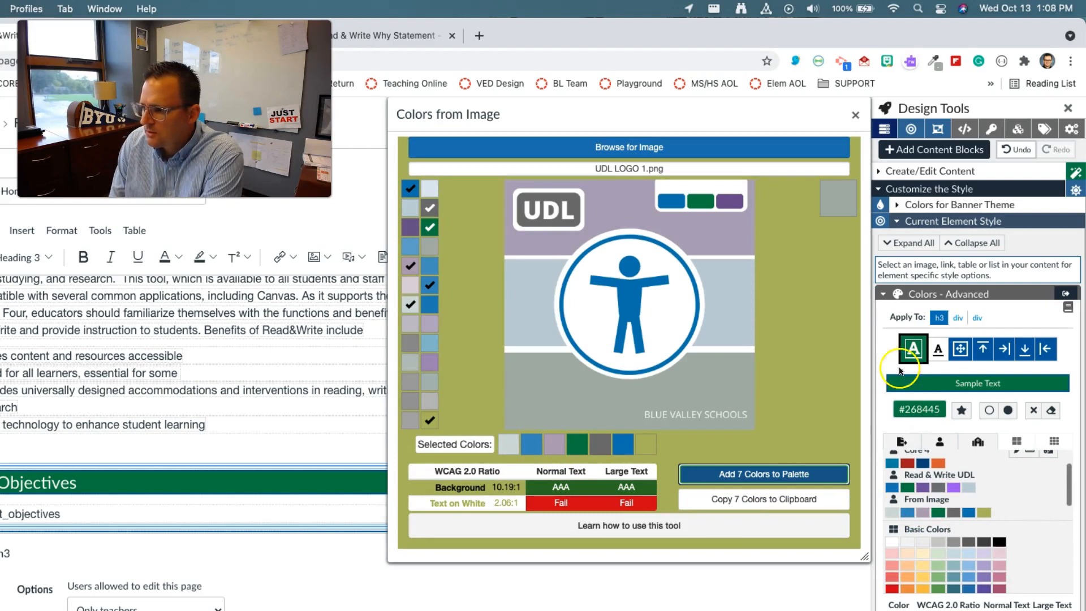
{"action": "left_click", "coordinate": [855, 116]}
{"action": "scroll", "coordinate": [928, 509], "scroll_direction": "down", "scroll_amount": 2}
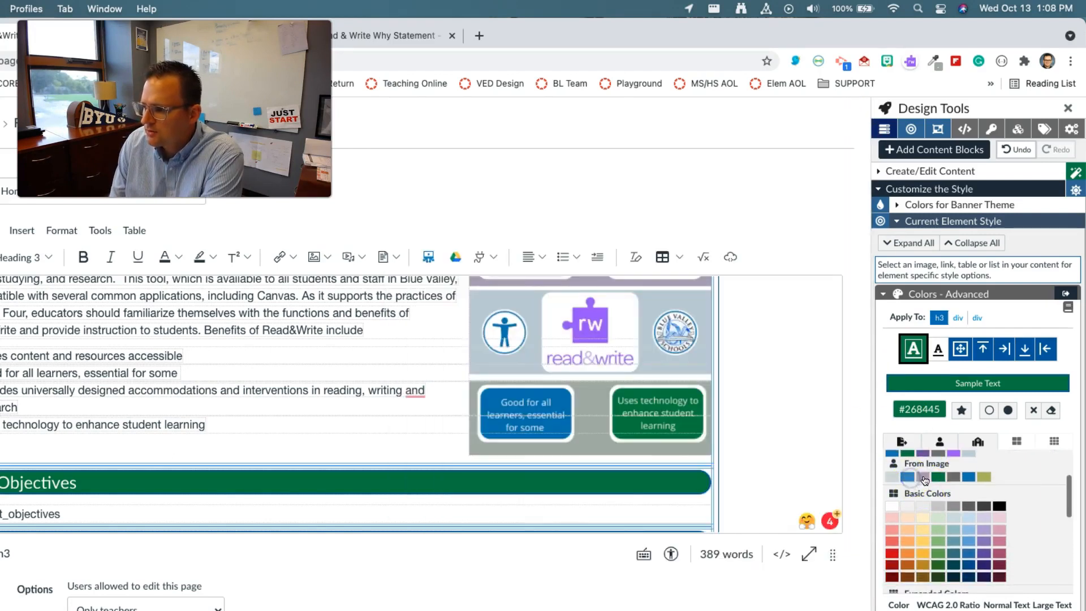
{"action": "left_click", "coordinate": [677, 479]}
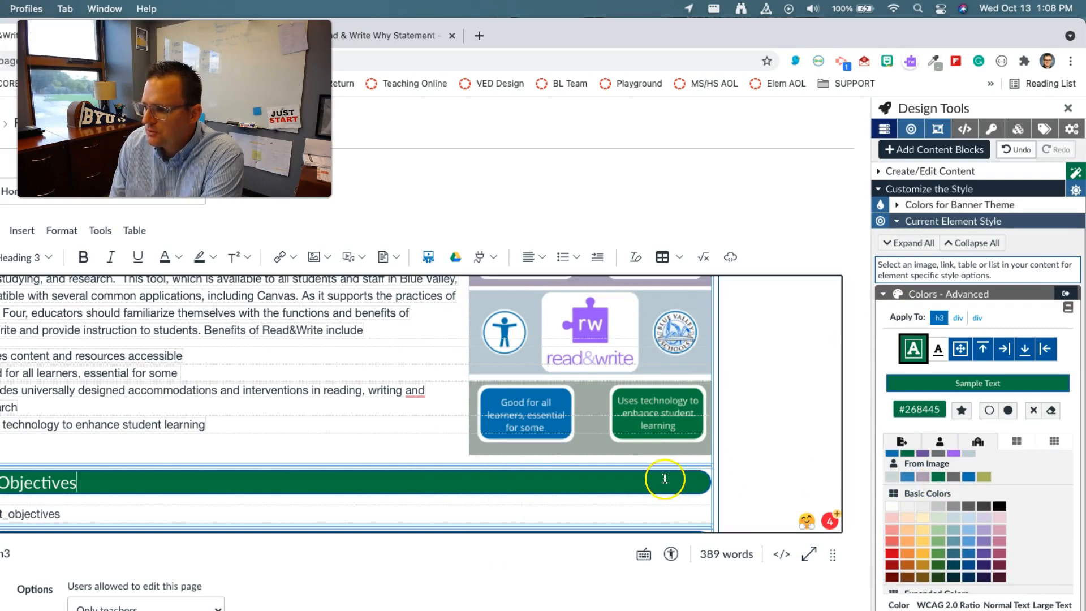
{"action": "left_click", "coordinate": [918, 478]}
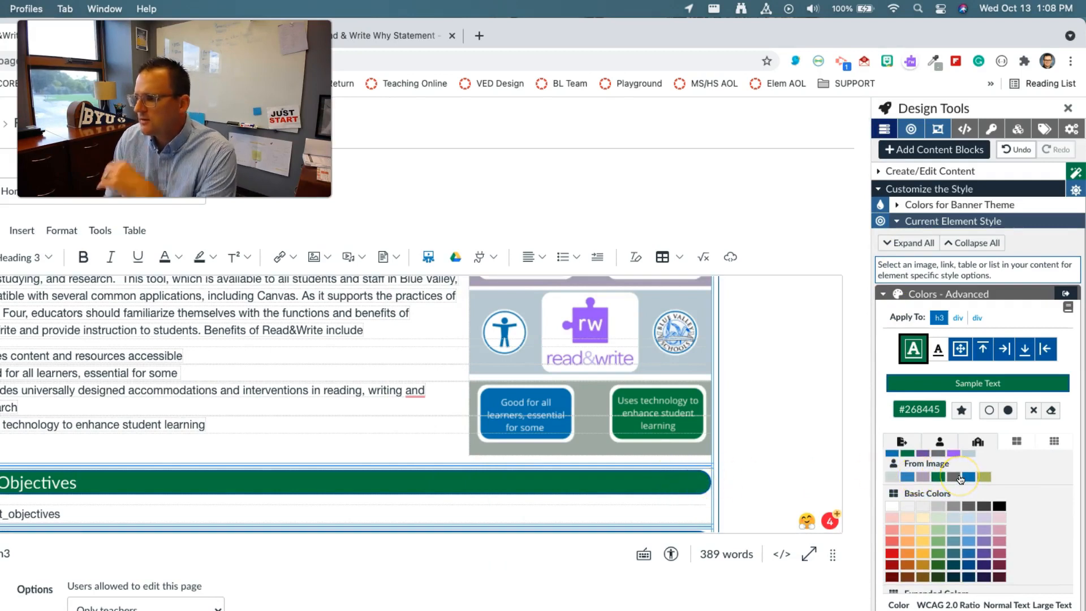
{"action": "scroll", "coordinate": [960, 479], "scroll_direction": "up", "scroll_amount": 1}
{"action": "left_click", "coordinate": [939, 318]}
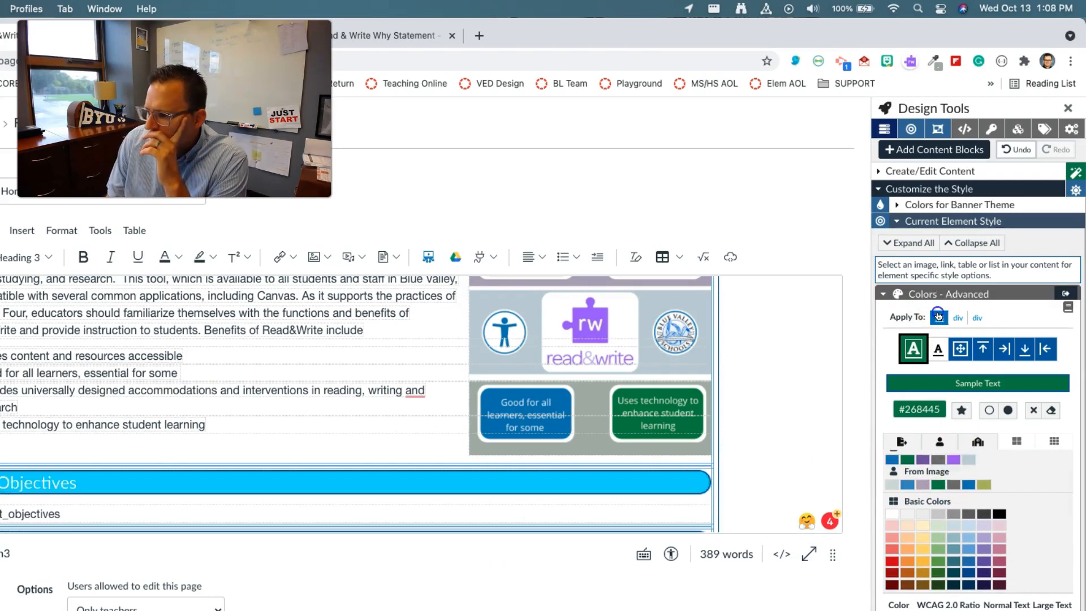
{"action": "left_click", "coordinate": [923, 485]}
{"action": "left_click", "coordinate": [952, 486]}
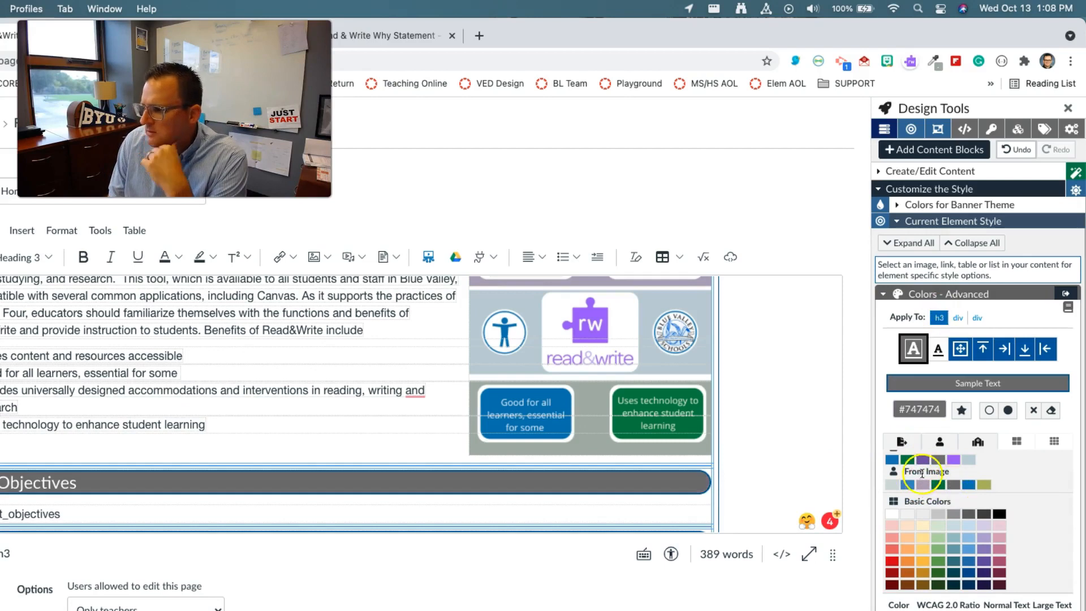
Step: Rename the From Image label in the custom colors list as UDL and save the list
{"action": "scroll", "coordinate": [928, 471], "scroll_direction": "up", "scroll_amount": 2}
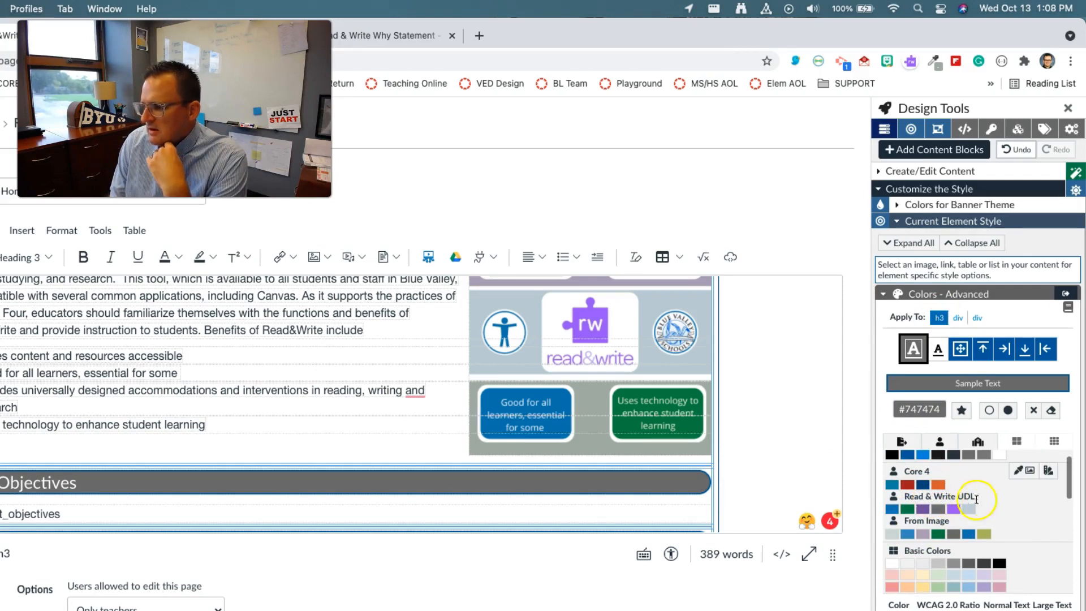
{"action": "left_click", "coordinate": [1024, 475]}
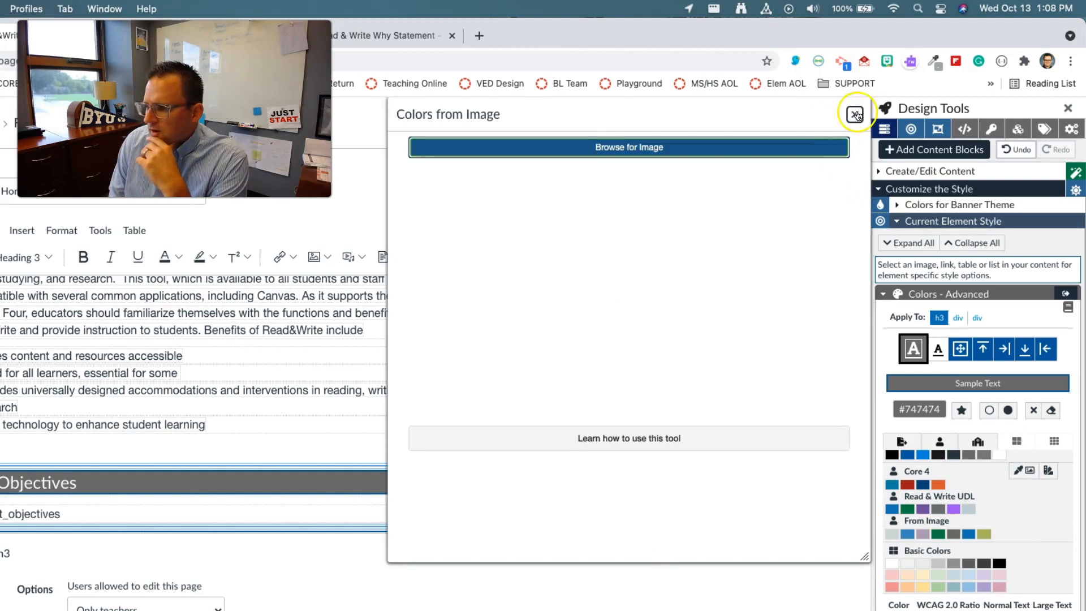
{"action": "left_click", "coordinate": [856, 115]}
{"action": "left_click", "coordinate": [1049, 470]}
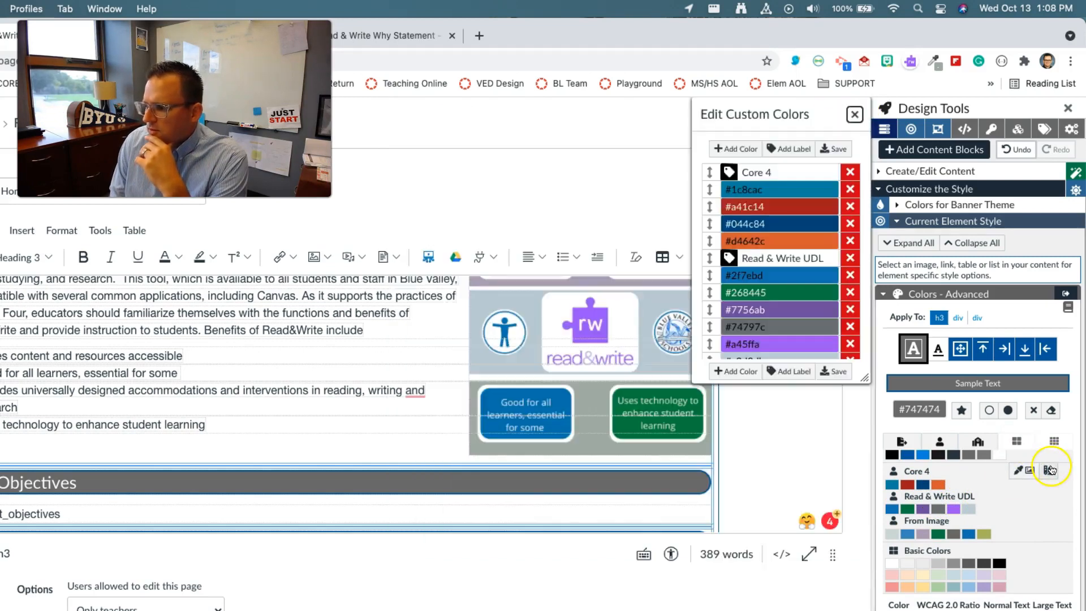
{"action": "scroll", "coordinate": [787, 207], "scroll_direction": "down", "scroll_amount": 3}
{"action": "scroll", "coordinate": [787, 207], "scroll_direction": "down", "scroll_amount": 3}
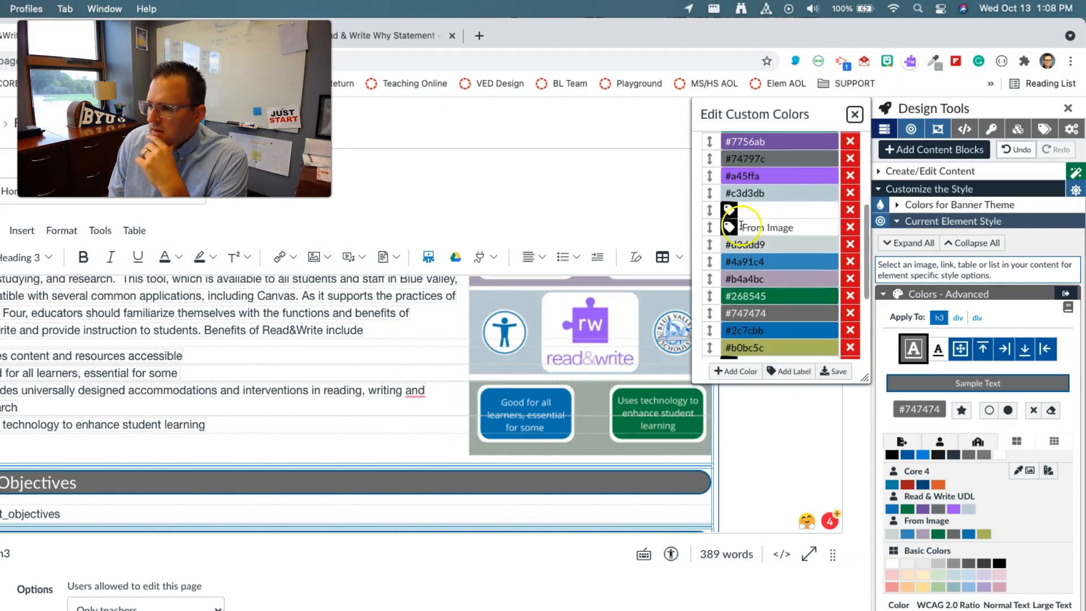
{"action": "scroll", "coordinate": [732, 224], "scroll_direction": "up", "scroll_amount": 3}
{"action": "scroll", "coordinate": [764, 219], "scroll_direction": "up", "scroll_amount": 2}
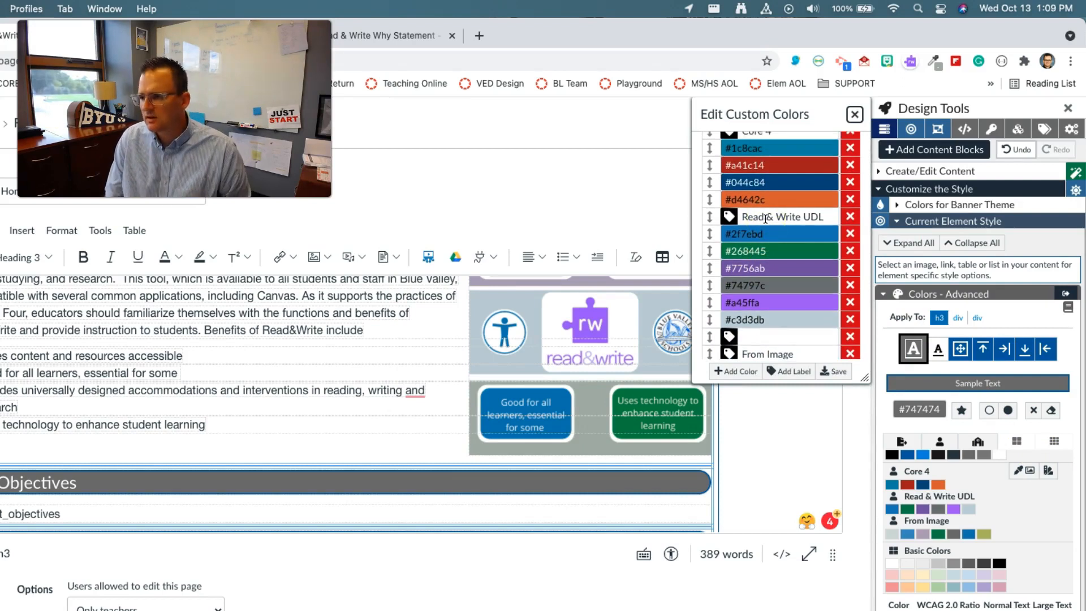
{"action": "scroll", "coordinate": [765, 219], "scroll_direction": "up", "scroll_amount": 2}
{"action": "scroll", "coordinate": [765, 219], "scroll_direction": "down", "scroll_amount": 6}
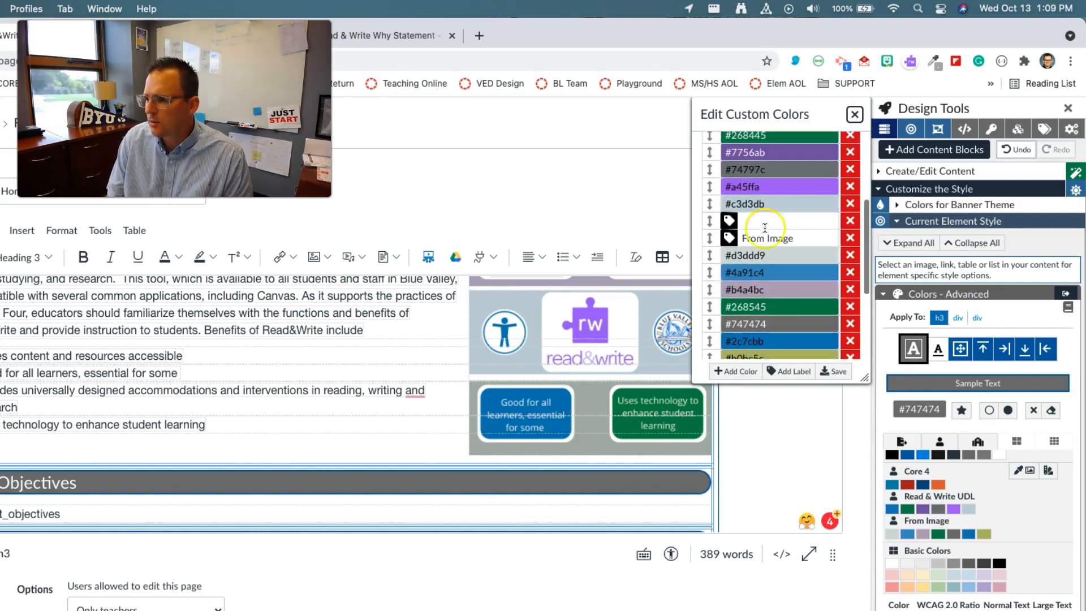
{"action": "left_click", "coordinate": [780, 238]}
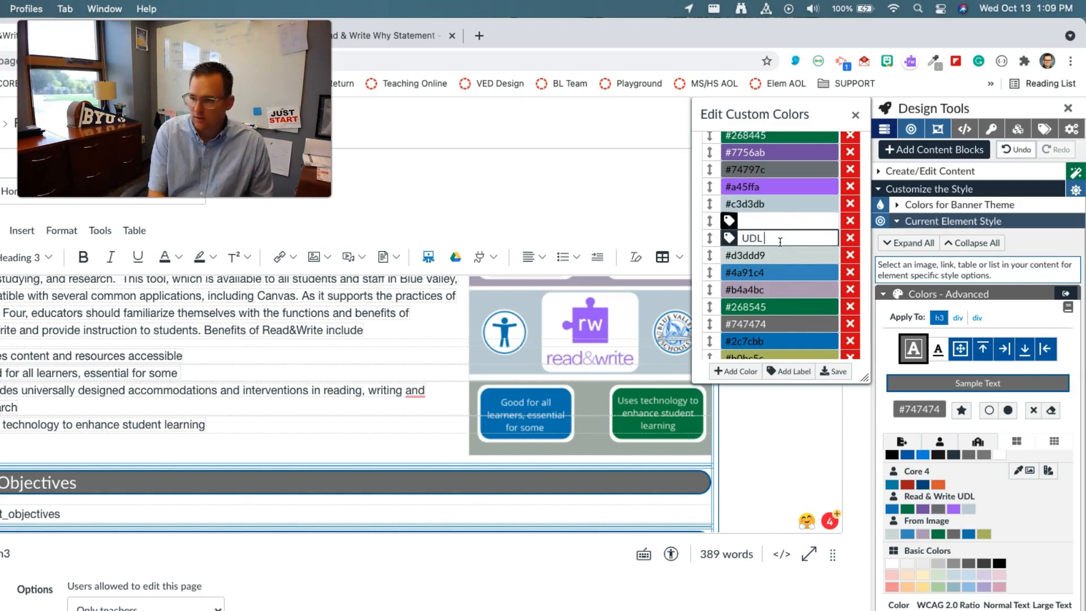
{"action": "type", "text": "UDL"}
{"action": "left_click", "coordinate": [834, 370]}
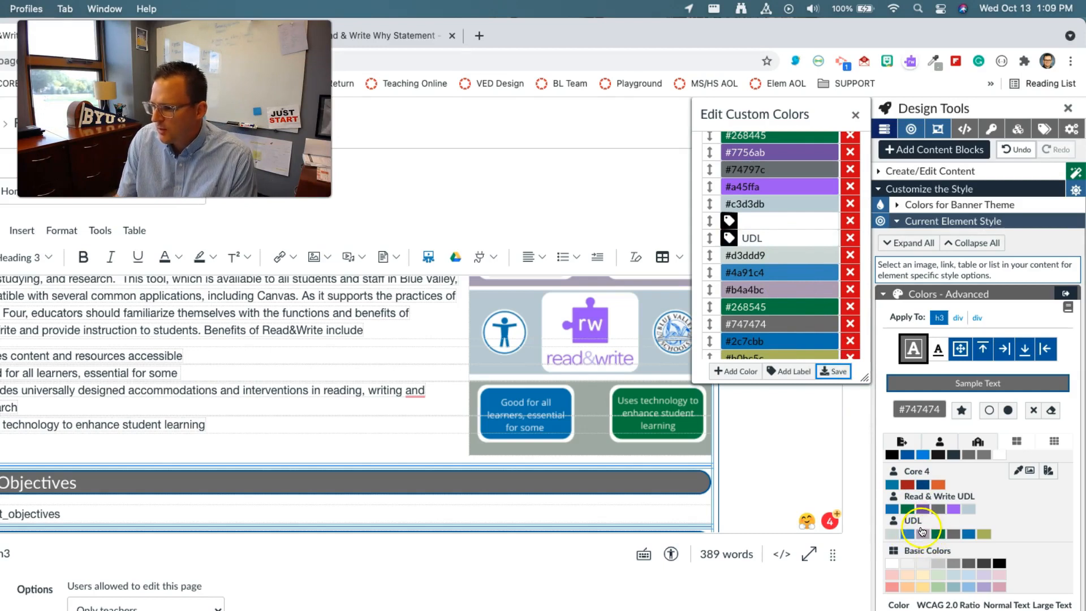
Step: Examine the custom colors list and the color pickers of grays #74797c and #747474, and close the custom colors editor
{"action": "scroll", "coordinate": [778, 249], "scroll_direction": "up", "scroll_amount": 5}
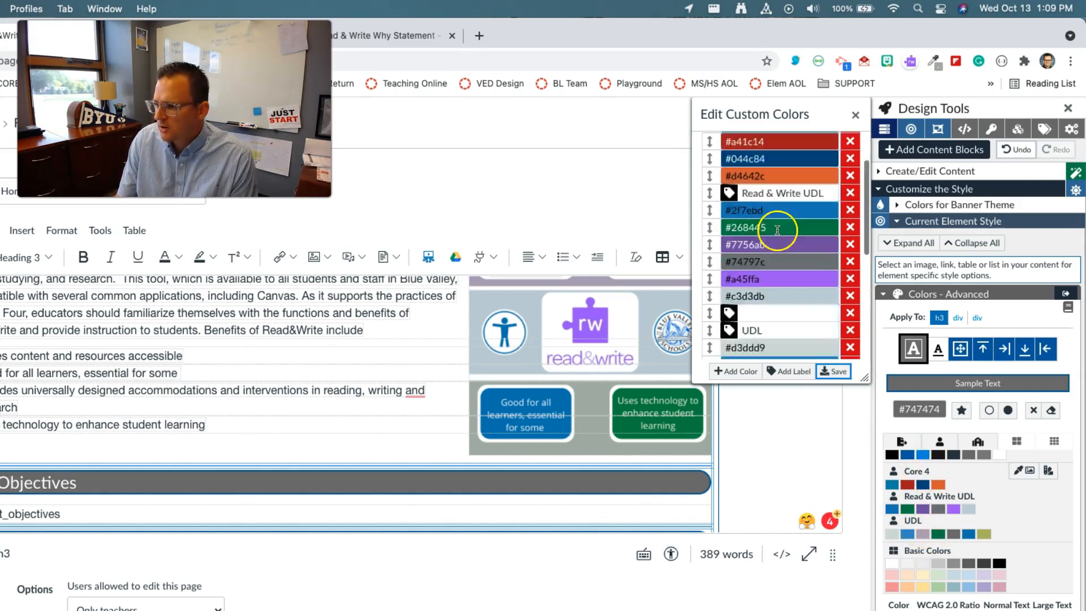
{"action": "mouse_move", "coordinate": [711, 172]}
{"action": "left_mouse_down"}
{"action": "mouse_move", "coordinate": [709, 199]}
{"action": "mouse_move", "coordinate": [708, 171]}
{"action": "left_mouse_up"}
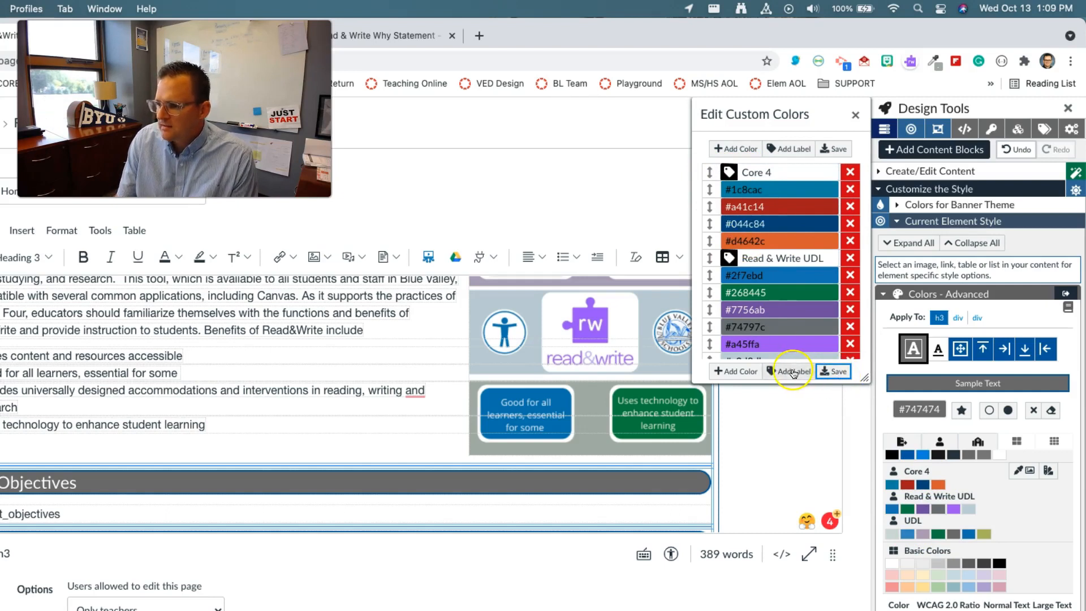
{"action": "left_click", "coordinate": [742, 331]}
{"action": "scroll", "coordinate": [731, 352], "scroll_direction": "down", "scroll_amount": 3}
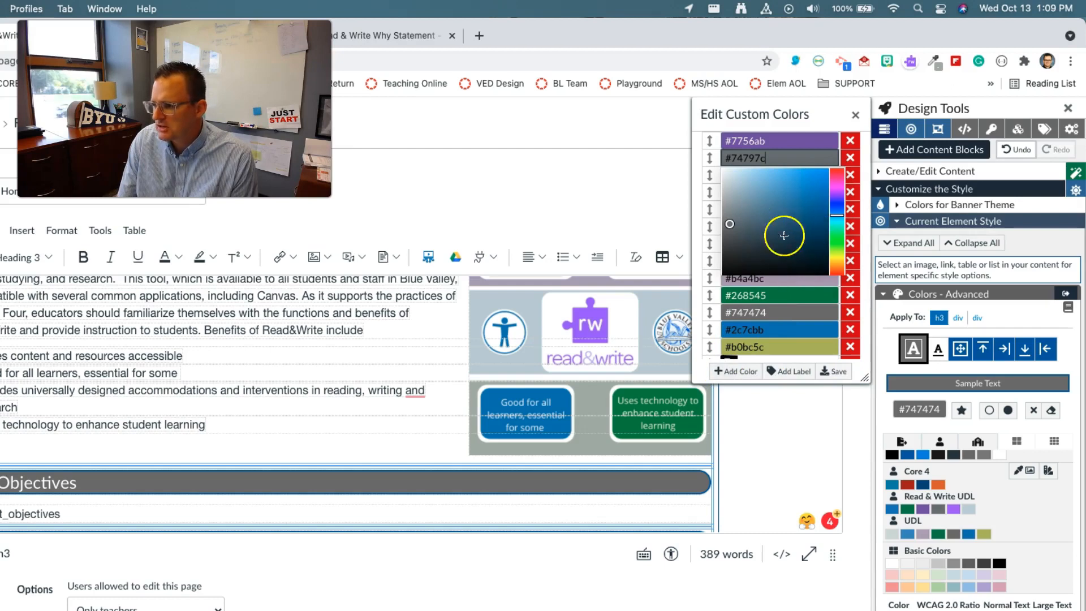
{"action": "left_click", "coordinate": [764, 308]}
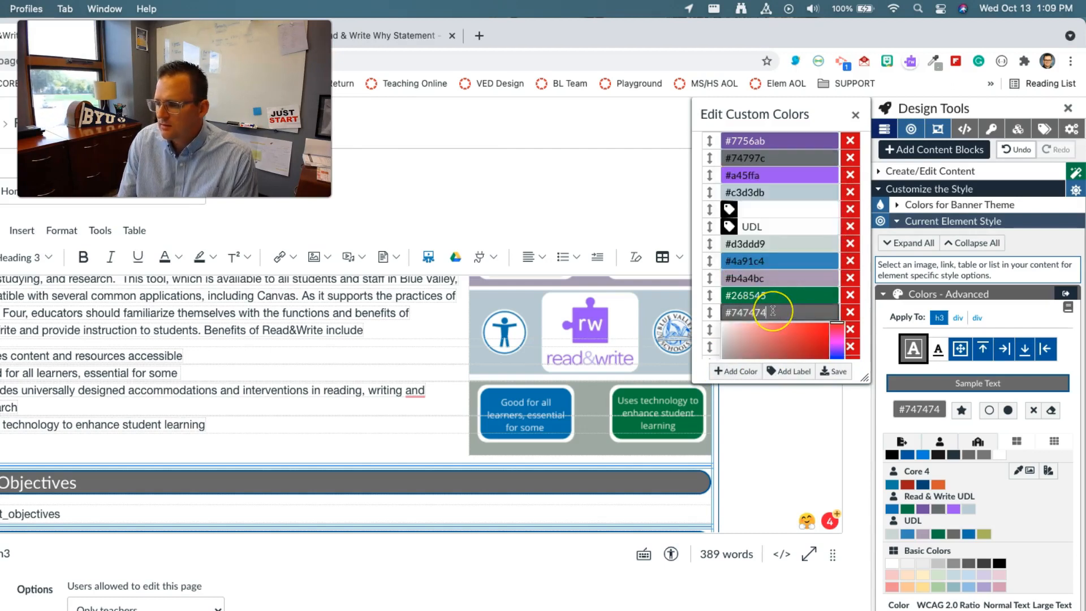
{"action": "scroll", "coordinate": [773, 311], "scroll_direction": "up", "scroll_amount": 3}
{"action": "left_click", "coordinate": [835, 151]}
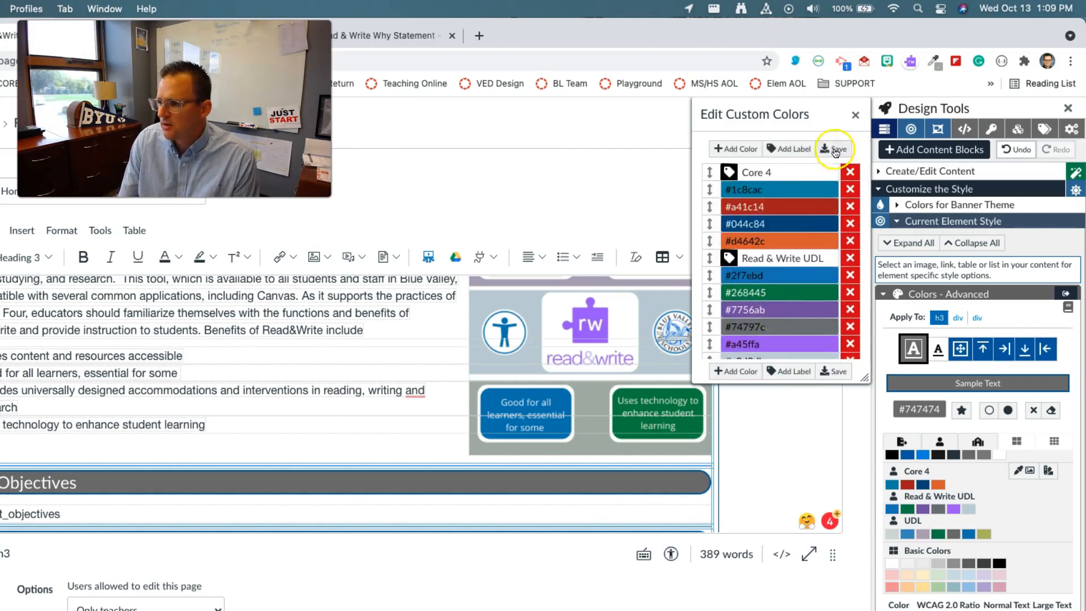
{"action": "left_click", "coordinate": [855, 115]}
{"action": "scroll", "coordinate": [928, 429], "scroll_direction": "down", "scroll_amount": 2}
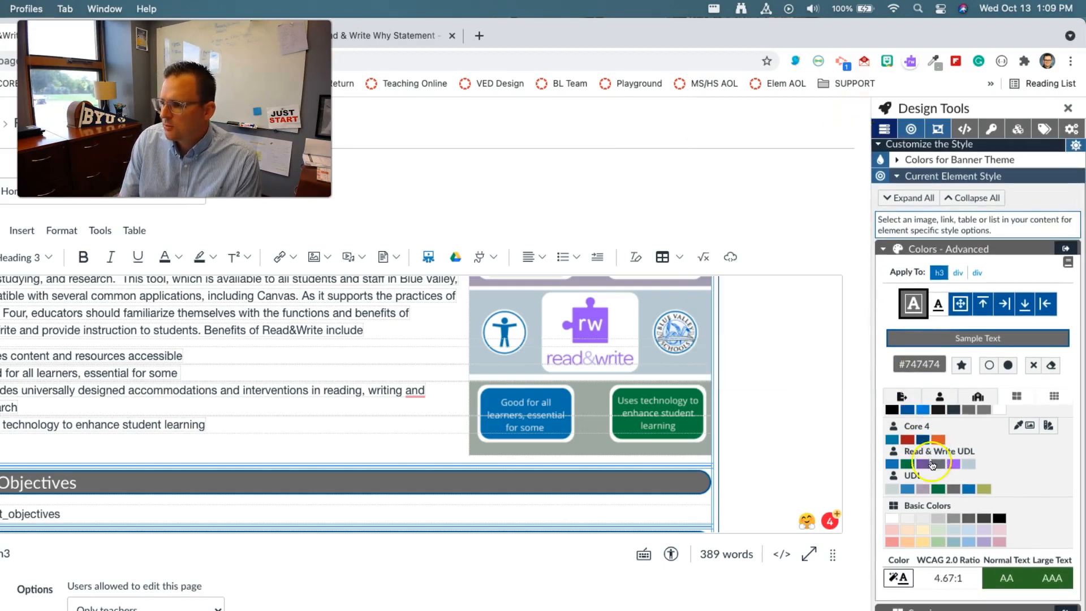
{"action": "scroll", "coordinate": [674, 400], "scroll_direction": "down", "scroll_amount": 5}
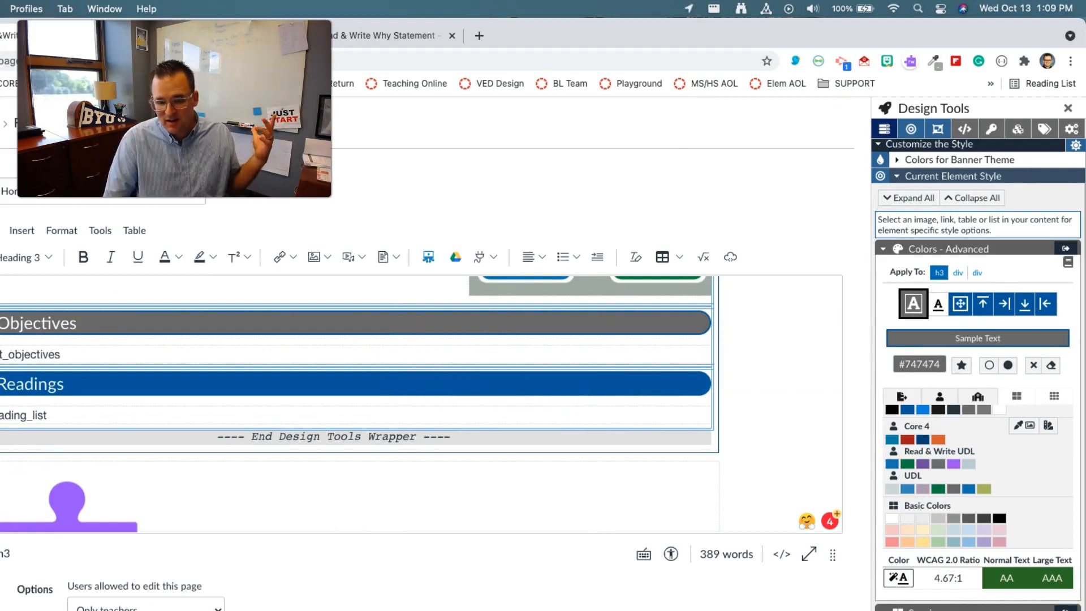
{"action": "key", "text": "super+Tab"}
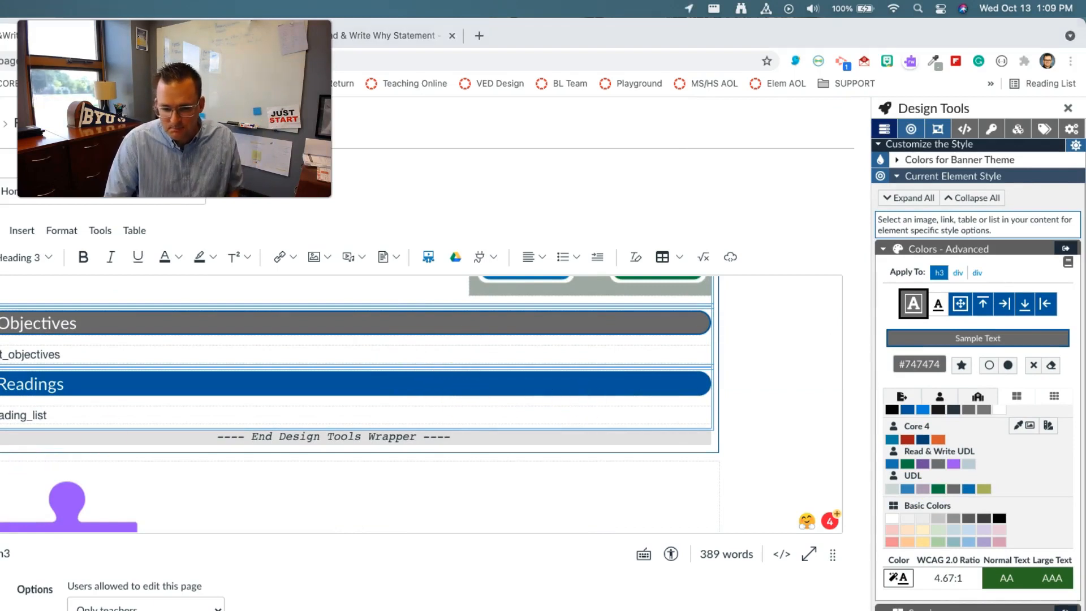